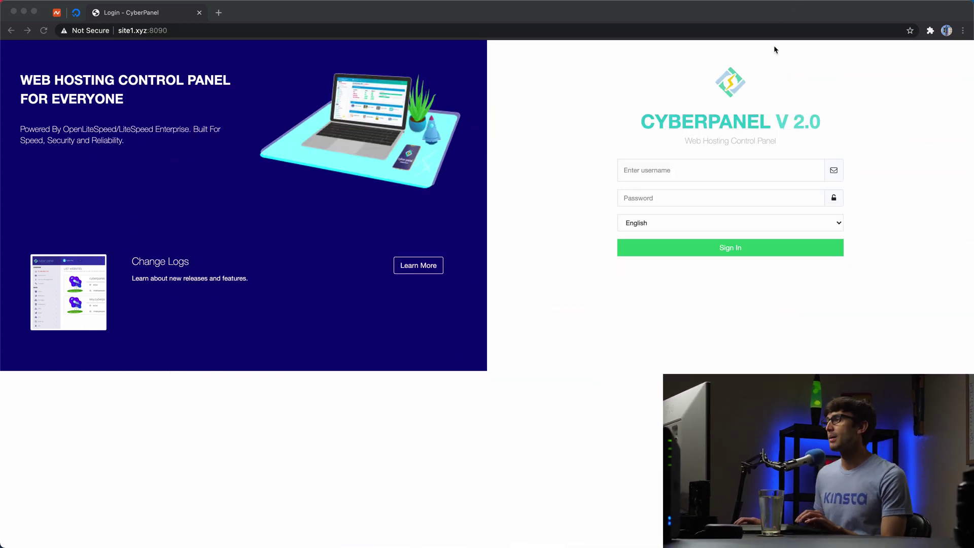
Step: Sign in to CyberPanel as admin with the saved account password
click(741, 173)
text(ad)
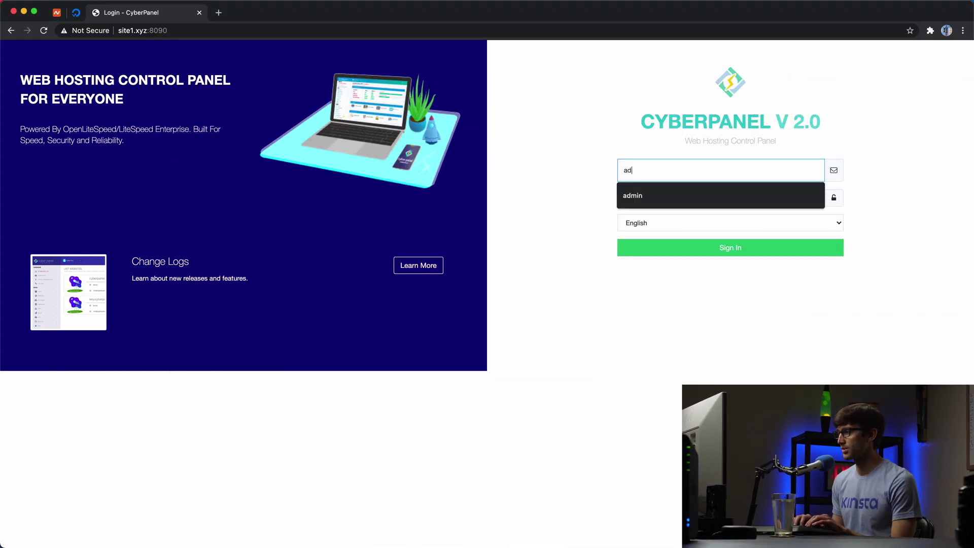
text(min)
key(super+Tab)
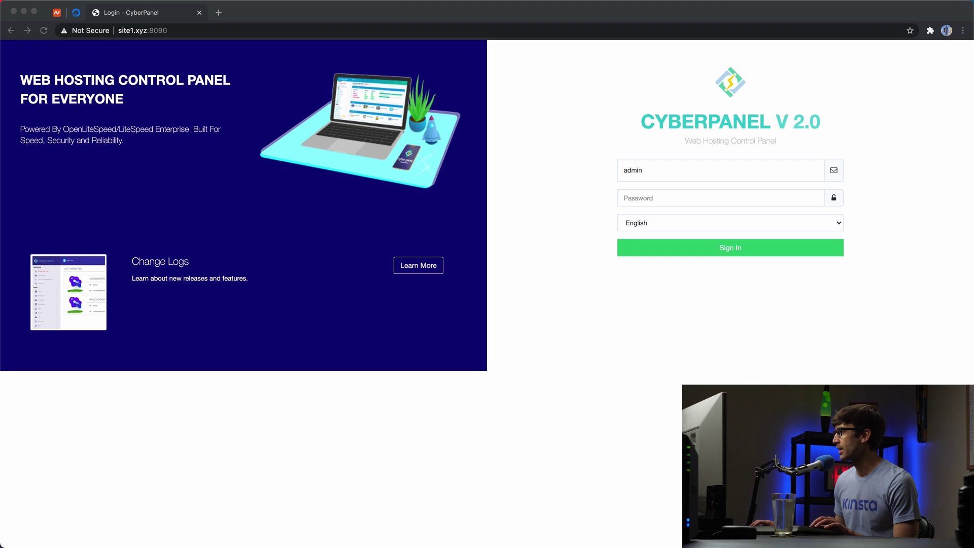
key(super+Tab)
click(713, 198)
key(super+v)
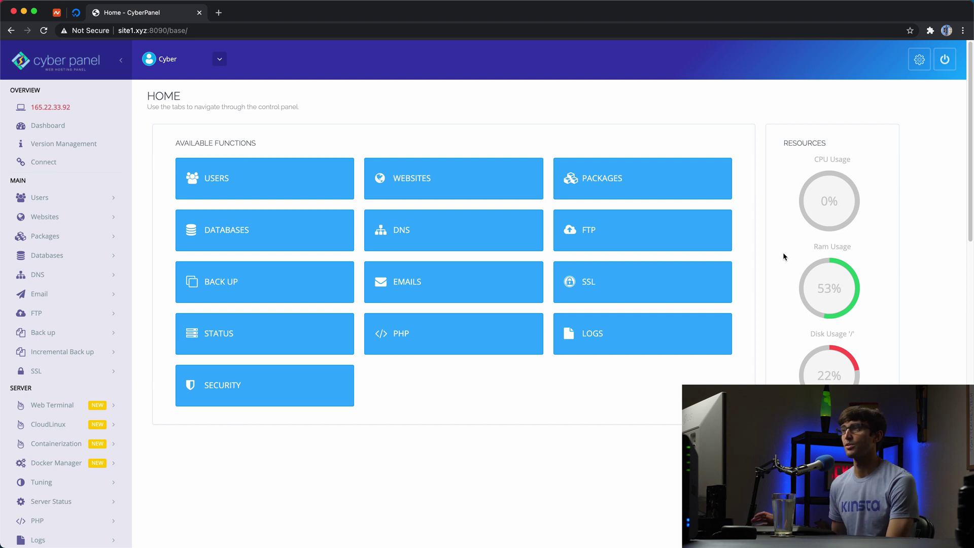
Step: Open the Create Website form and choose the Default package with admin as owner
click(97, 215)
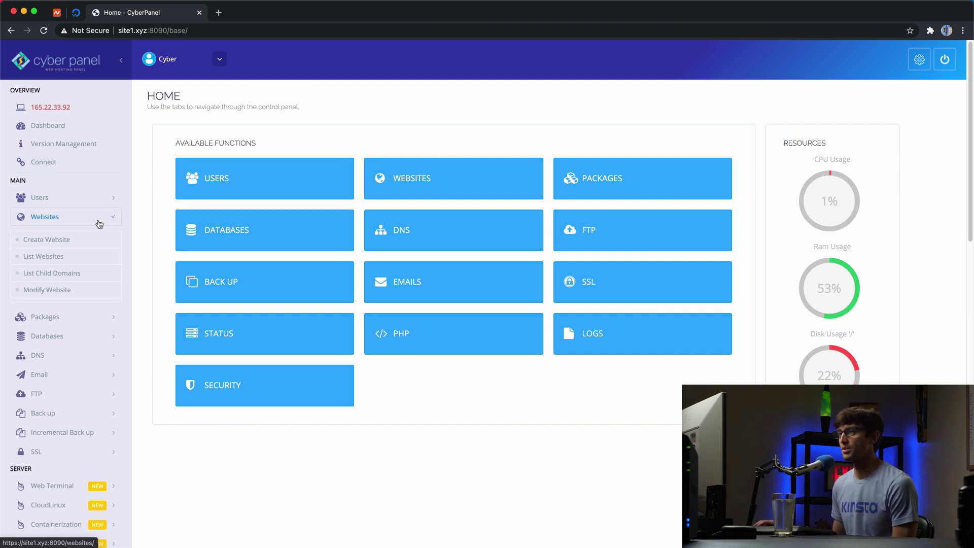
click(57, 241)
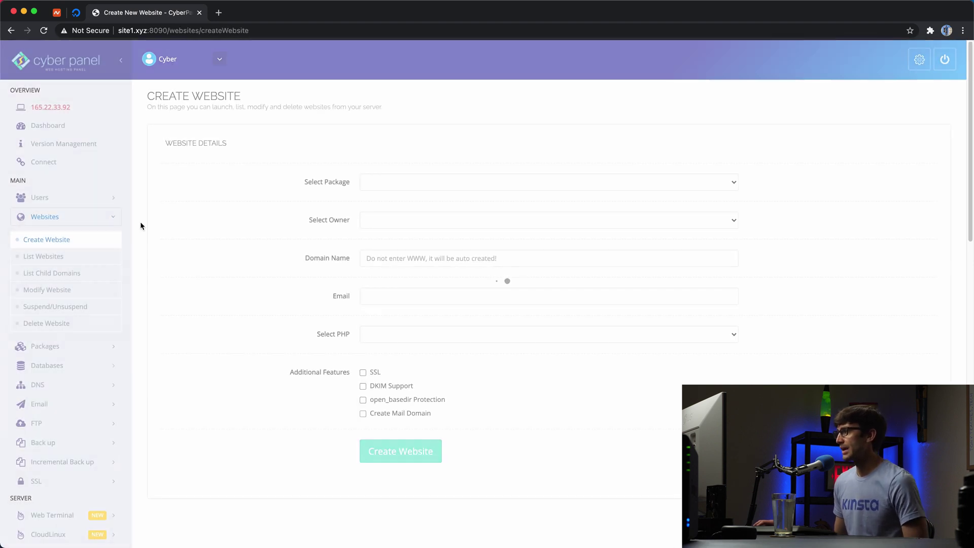
click(394, 183)
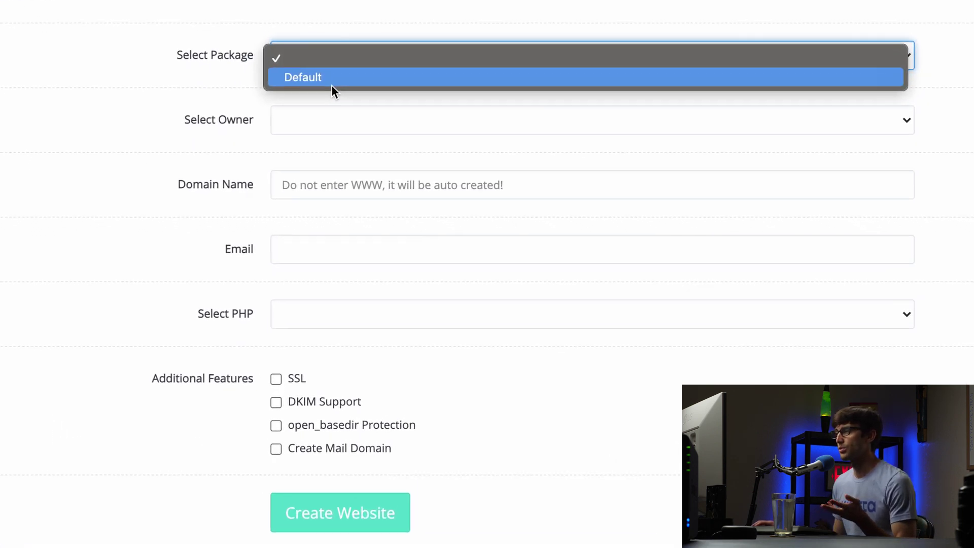
click(331, 85)
click(293, 121)
click(298, 142)
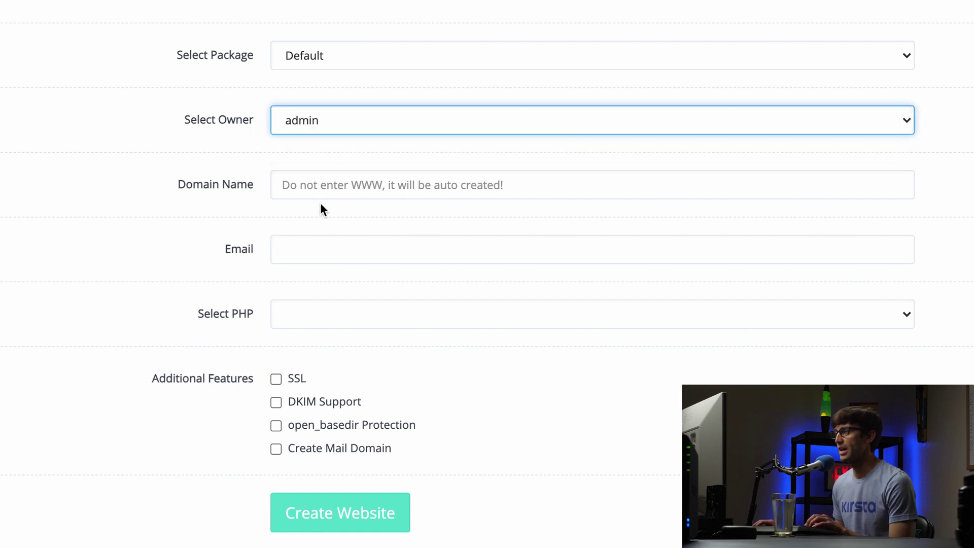
Step: Enter domain site1.xyz, a contact e-mail and PHP 7.4, create the site, then go back
click(333, 183)
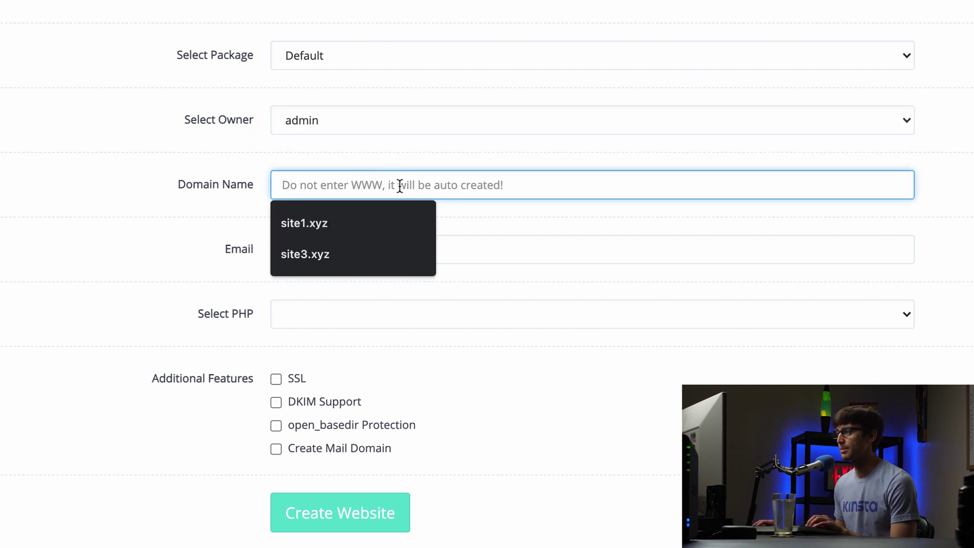
click(370, 224)
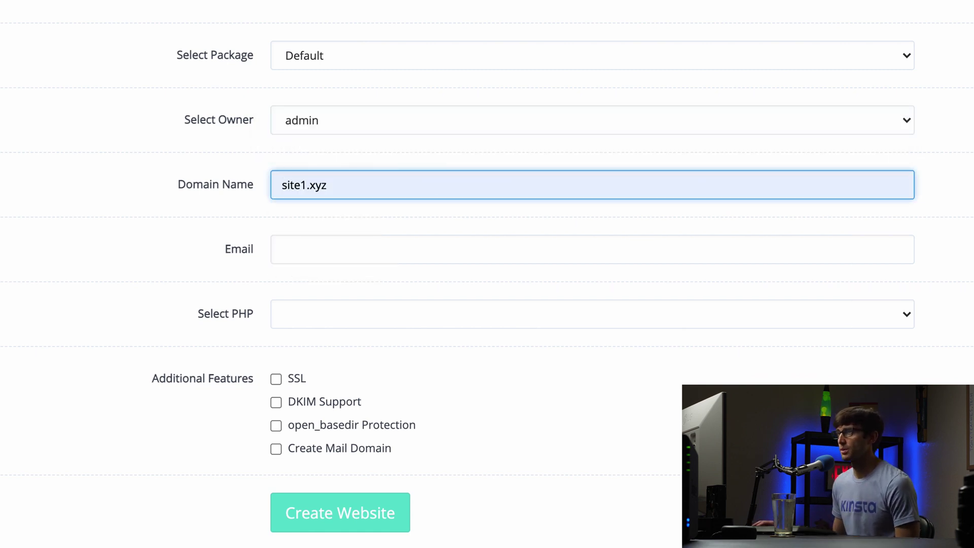
click(385, 251)
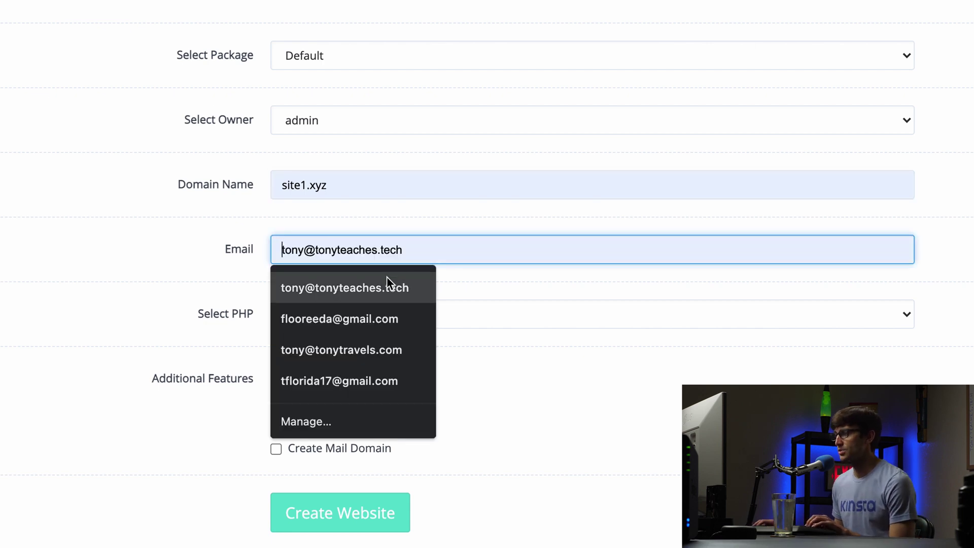
click(387, 276)
click(386, 279)
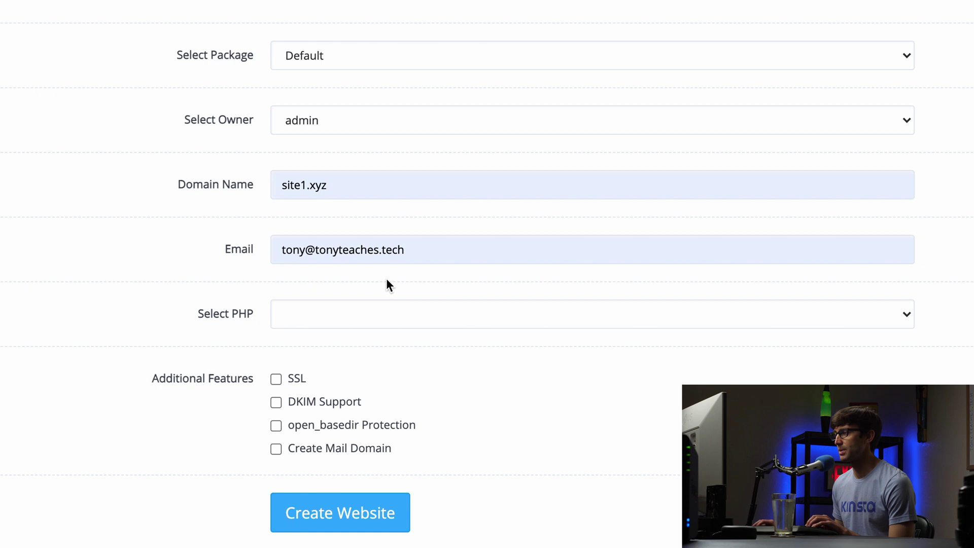
click(388, 319)
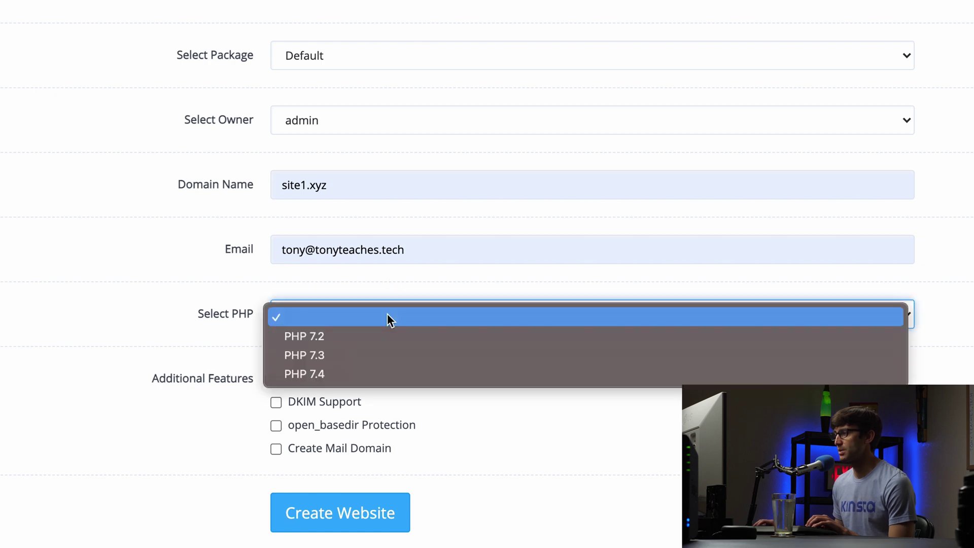
click(379, 373)
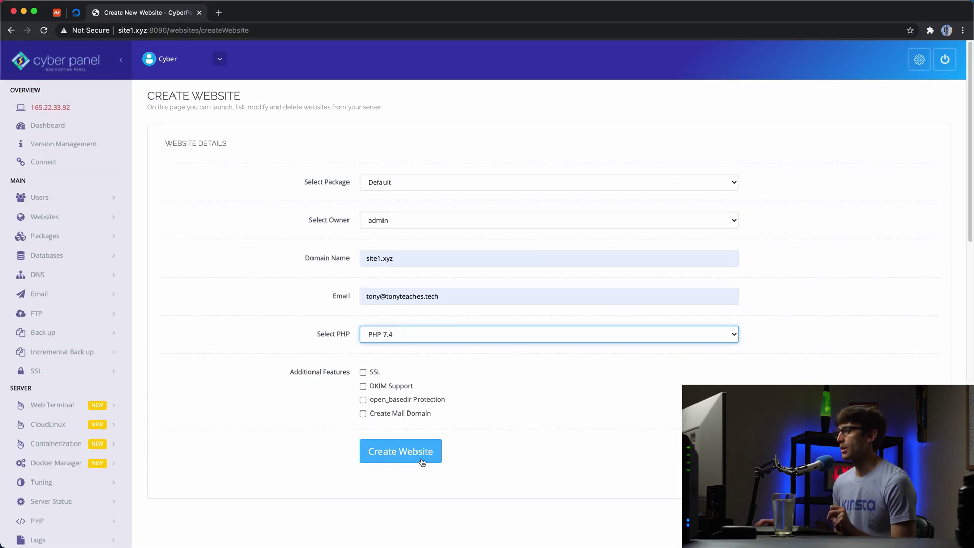
click(422, 462)
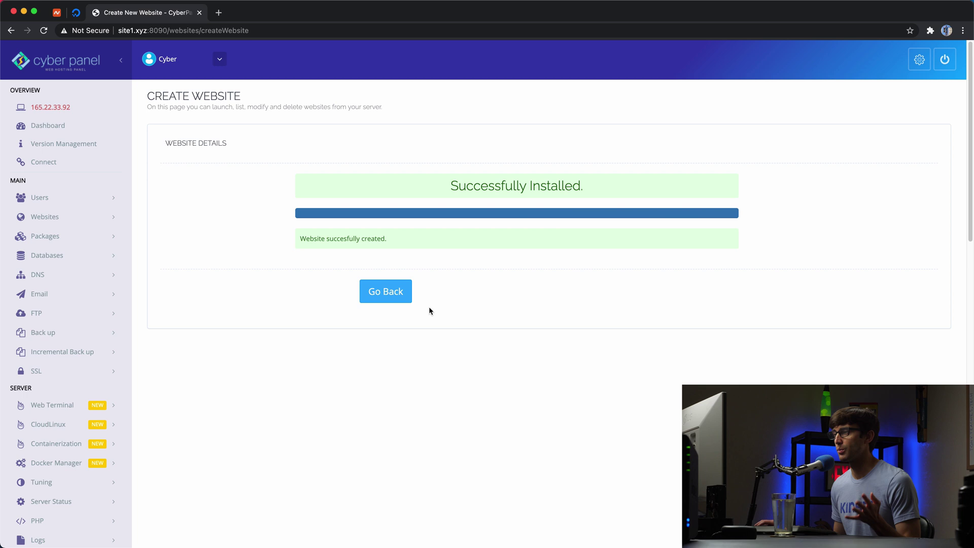
click(390, 294)
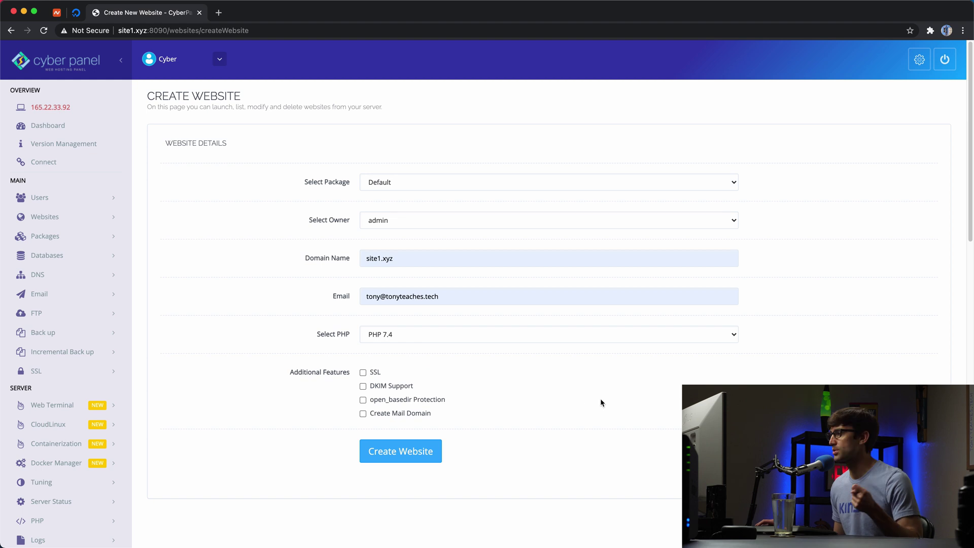
Step: In an enlarged Terminal window, connect by SSH as root to site1.xyz
key(super+Tab)
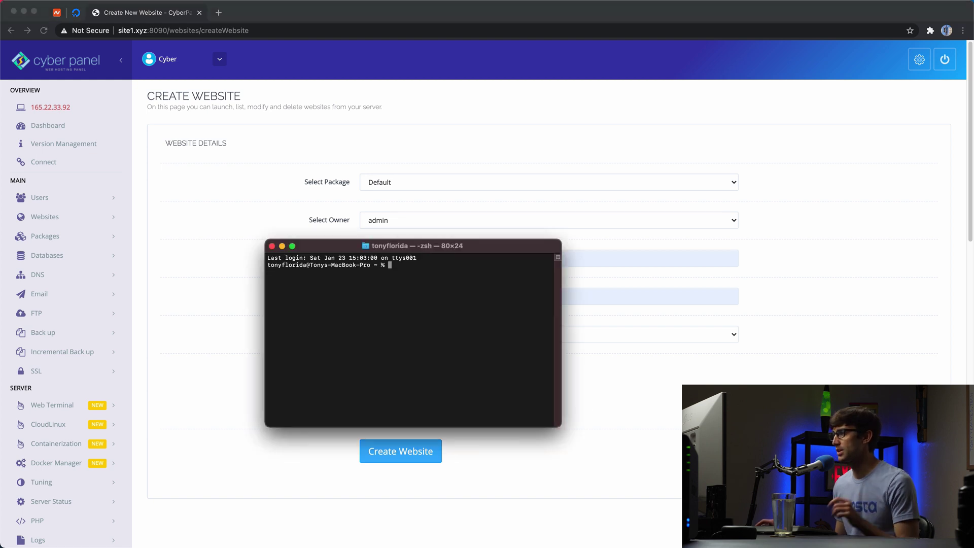
key(super+equal)
key(super+equal)
key(super+equal)
key(super+equal)
key(super+equal)
key(super+equal)
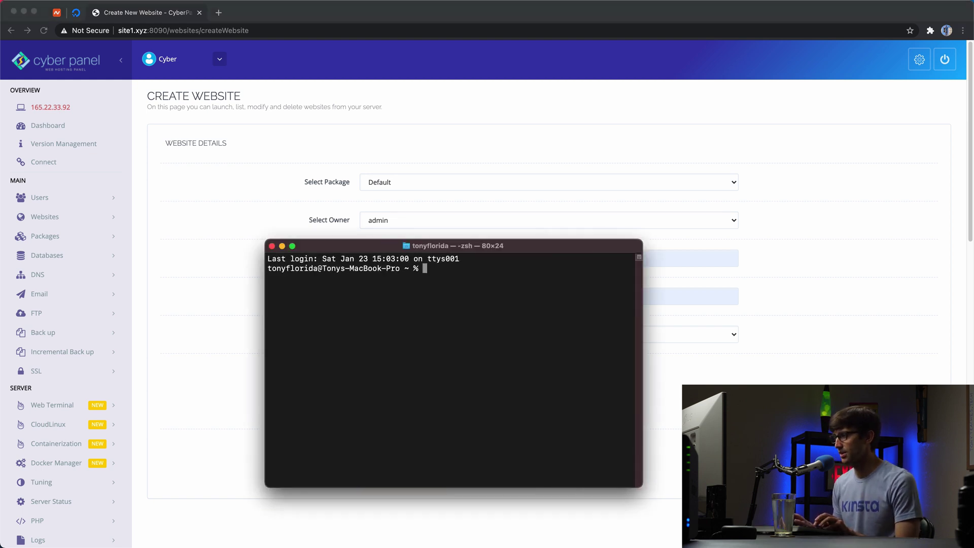
text(ssh )
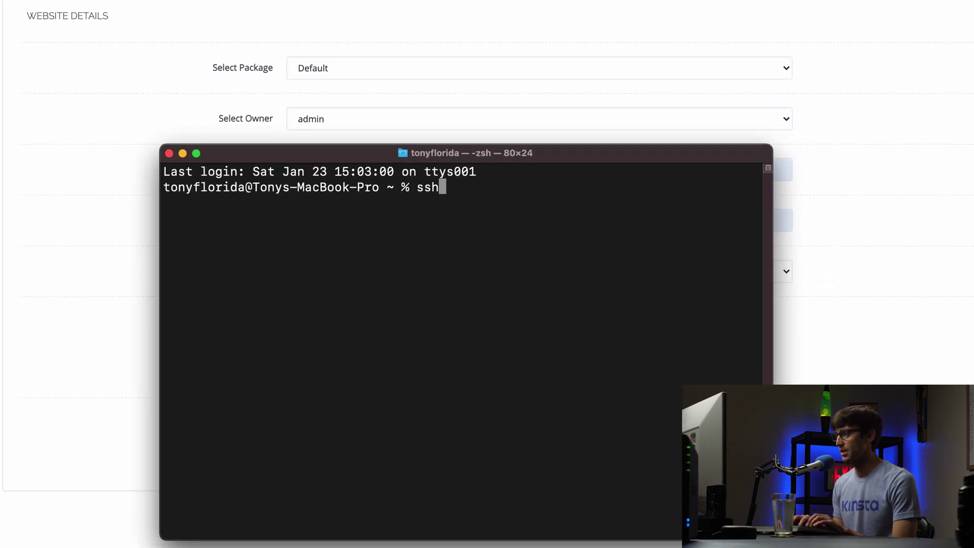
text(root@site)
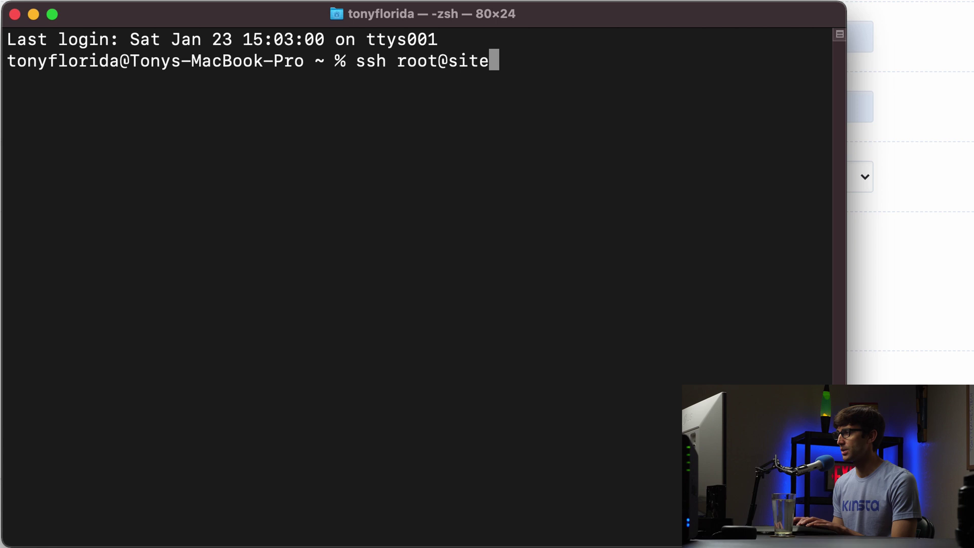
text(1.xyz)
key(Return)
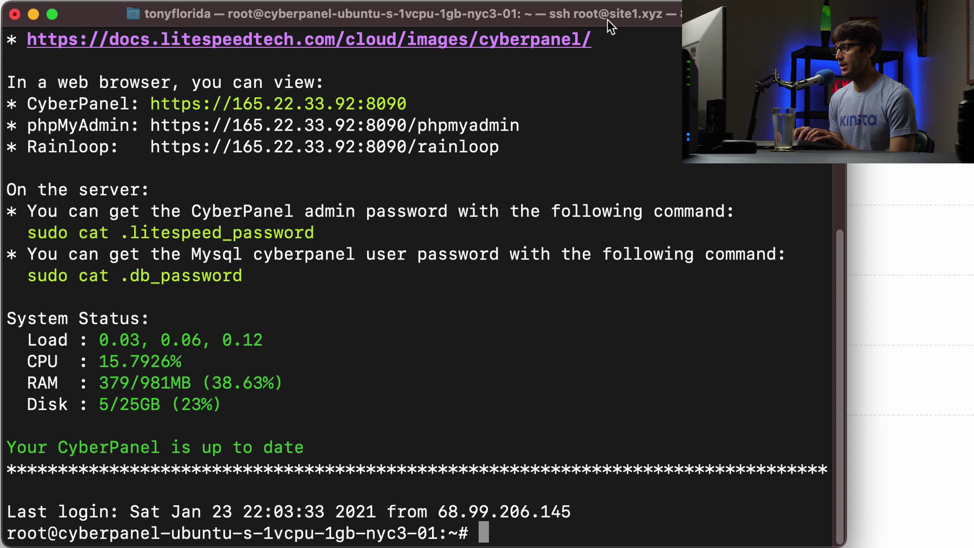
Step: Run apt-get install for build-essential and python3-dev, both already at newest versions
text(apt-get insta)
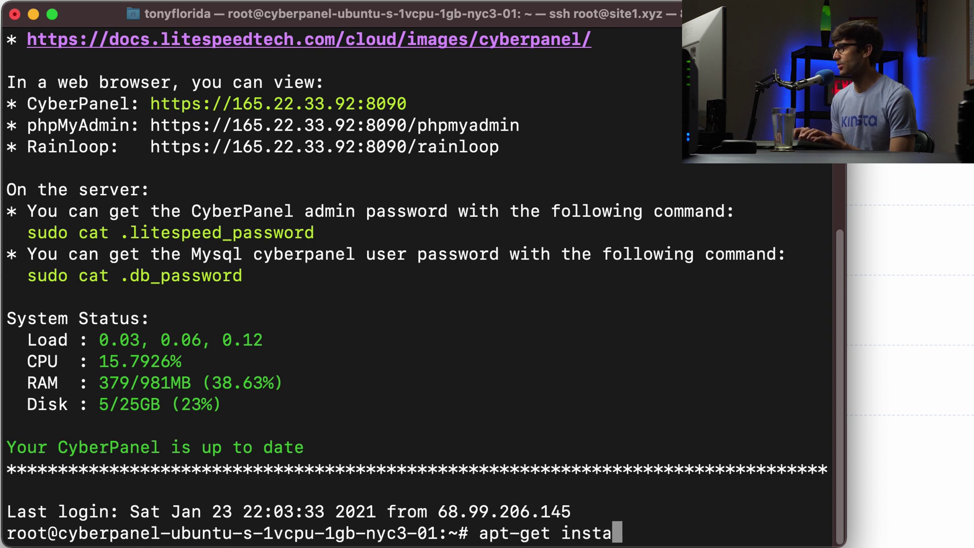
text(ll build-es)
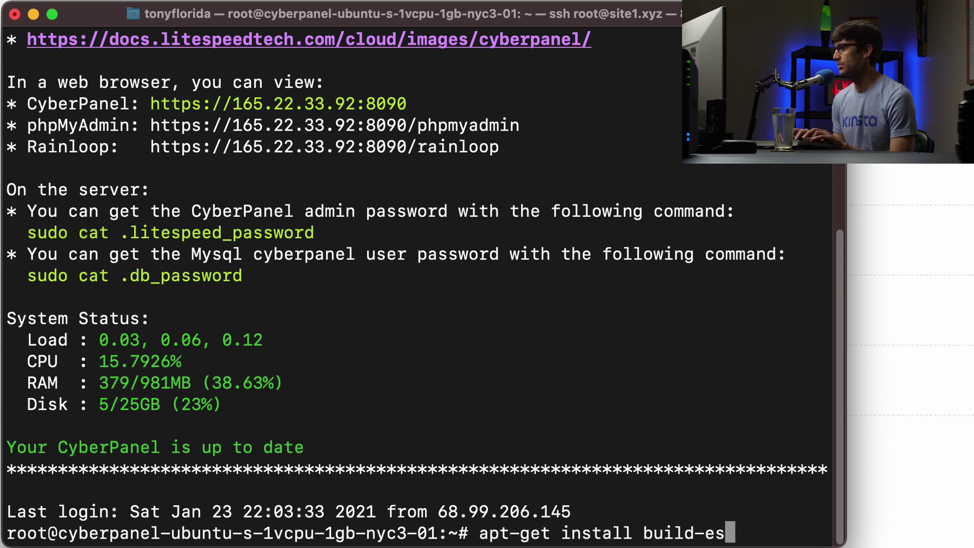
text(sential)
key(Return)
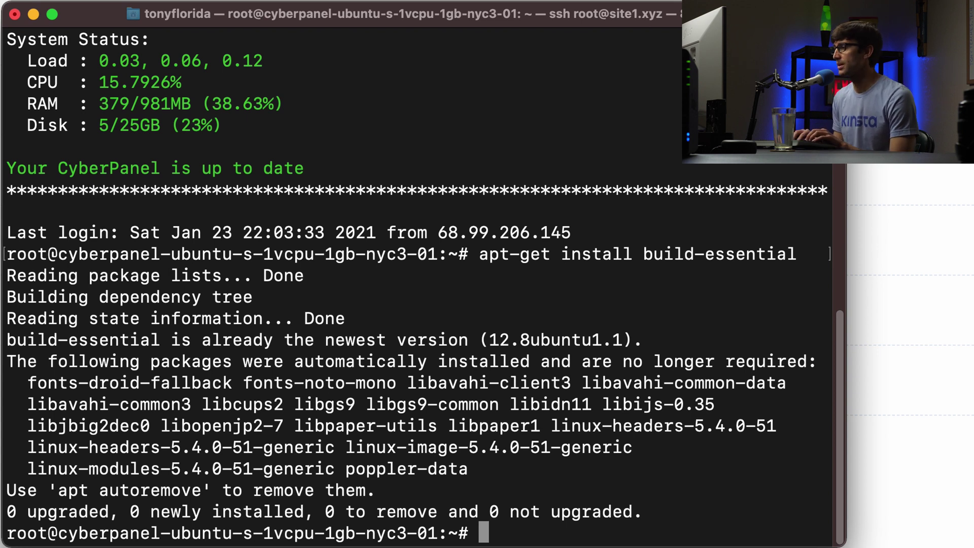
text(apt-get i)
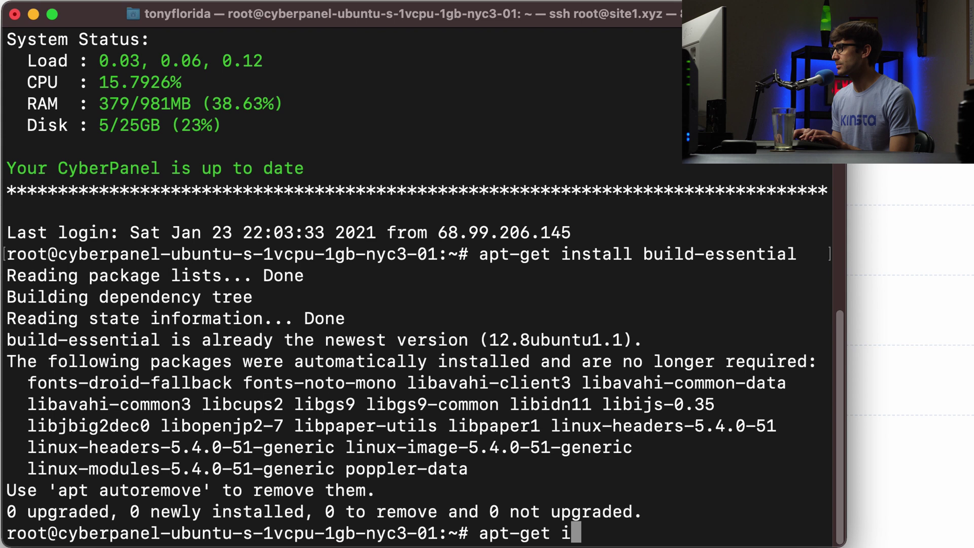
text(nstall python)
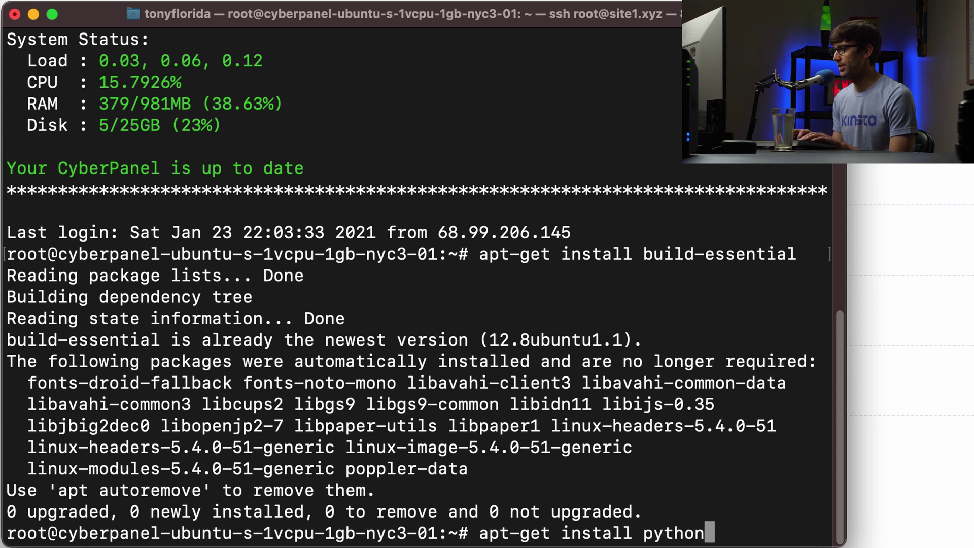
text(3-dev)
key(Return)
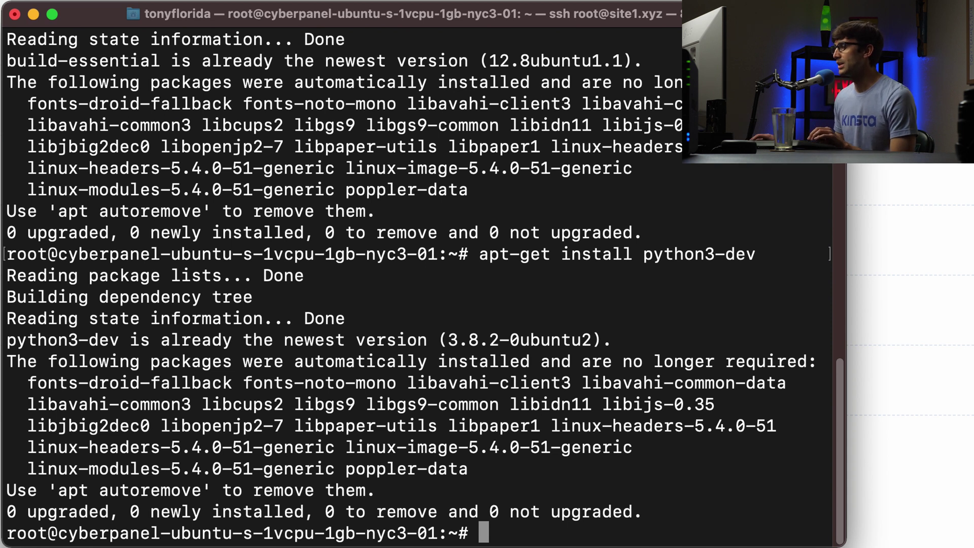
Step: Download the wsgi-lsapi 1.7 archive with the pasted command and list the home folder
key(super+Tab)
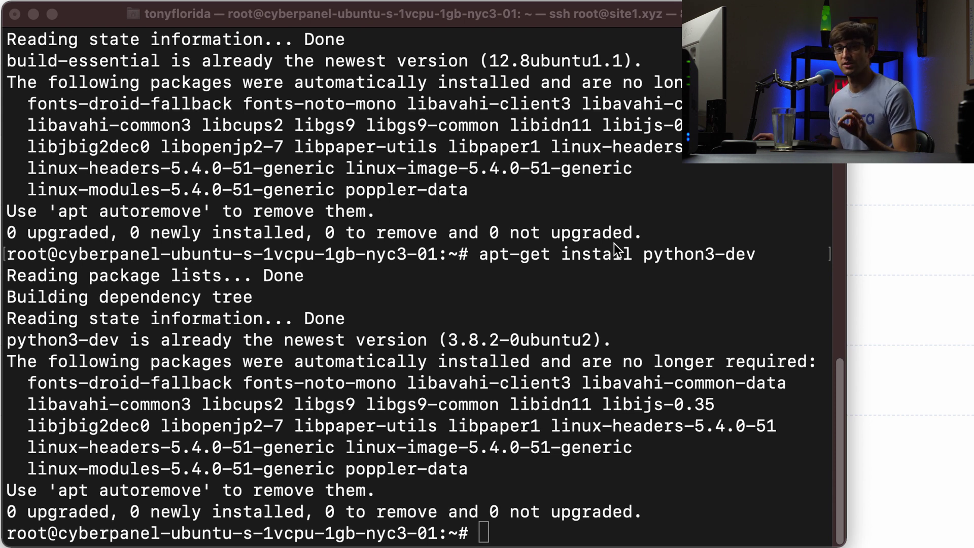
click(270, 444)
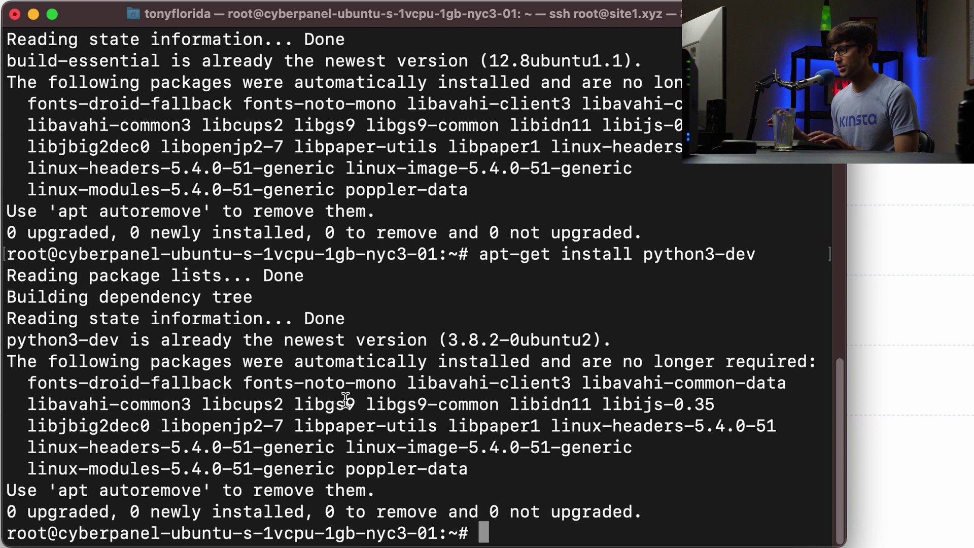
text(curl -O http://www.litespeedtech.com/packages/lsapi/wsgi-lsapi-1.7.tgz)
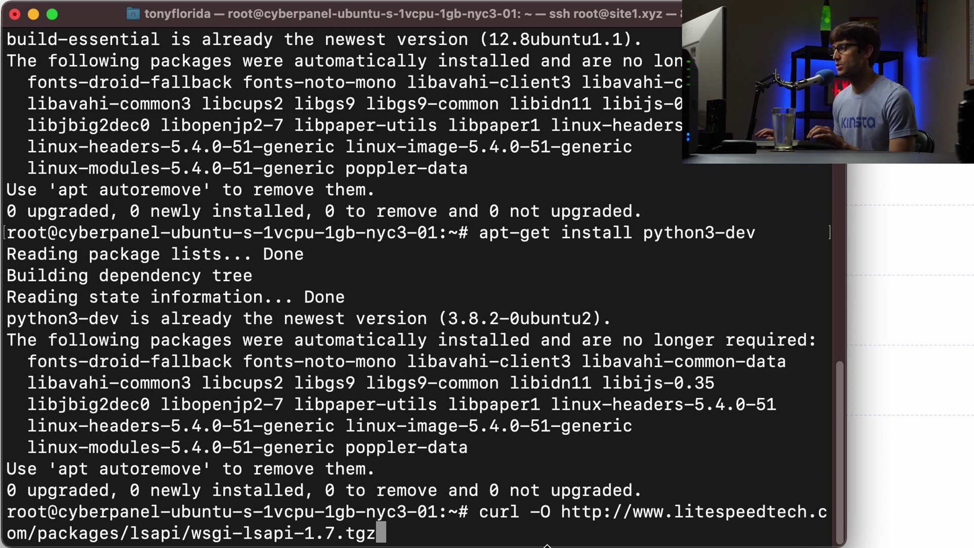
key(Return)
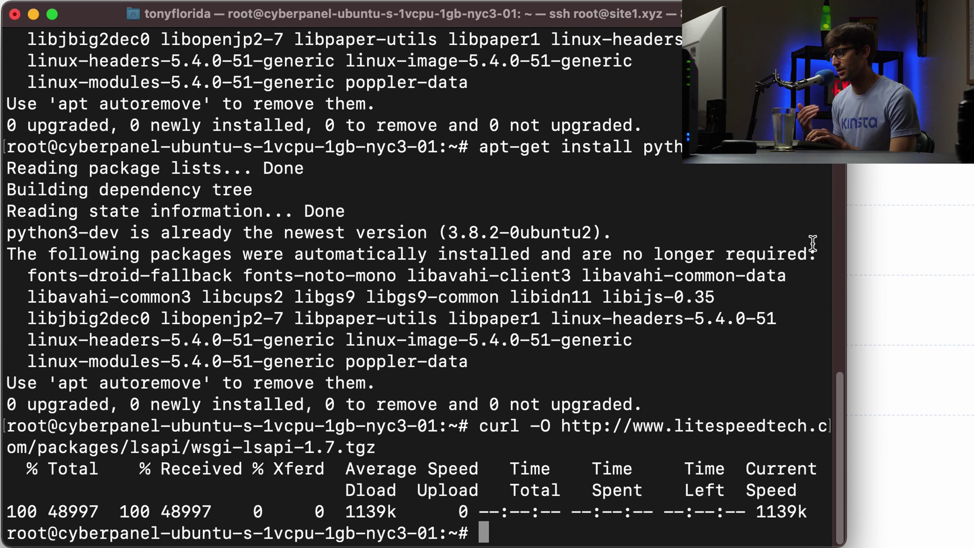
text(ls)
key(Return)
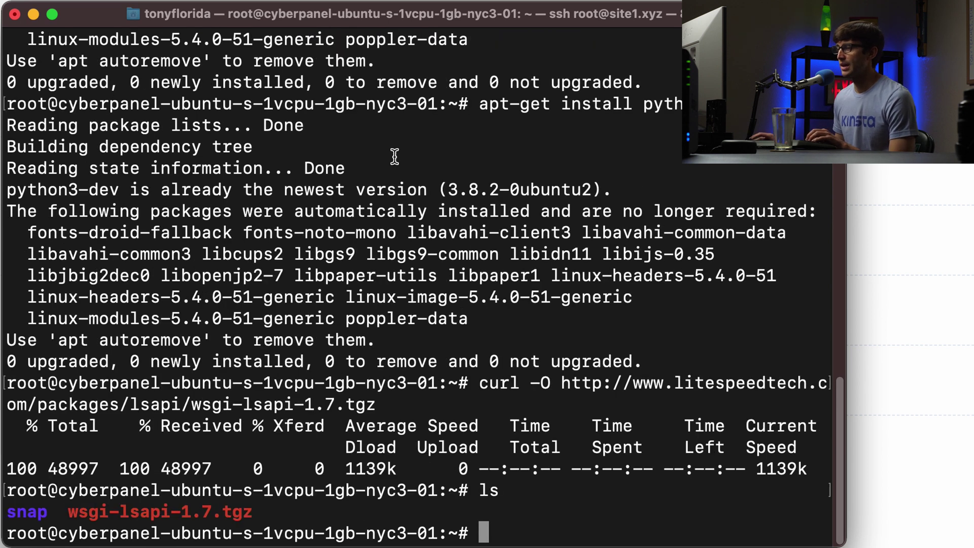
drag(174, 509, 252, 512)
click(251, 511)
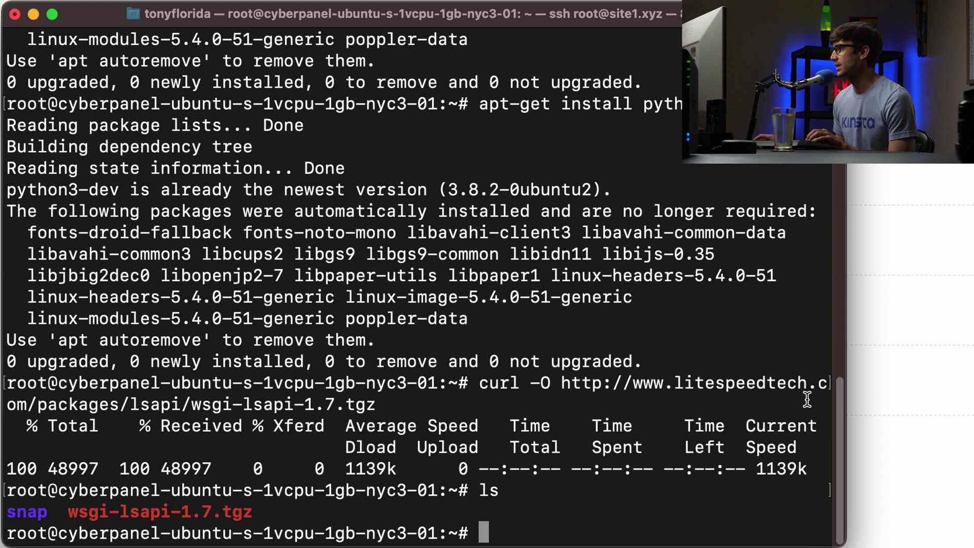
Step: Extract wsgi-lsapi-1.7.tgz with tar xf and list the resulting folder
text(t)
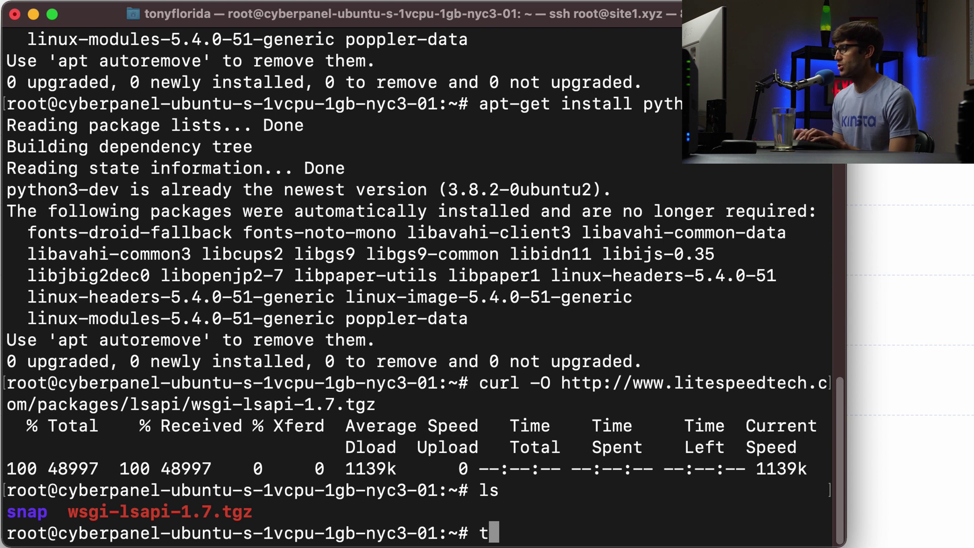
text(ar xf ws)
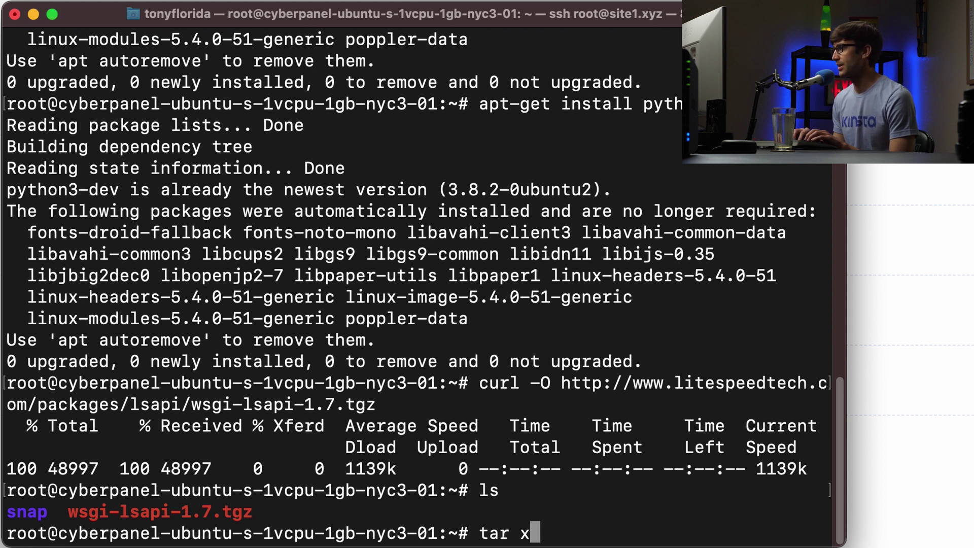
key(Tab)
key(Return)
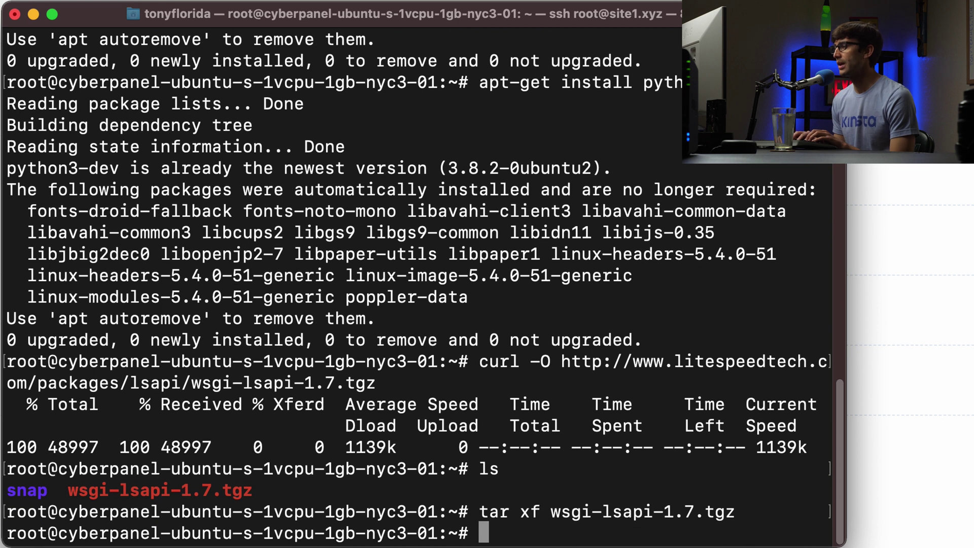
text(ls)
key(Return)
drag(172, 513, 175, 515)
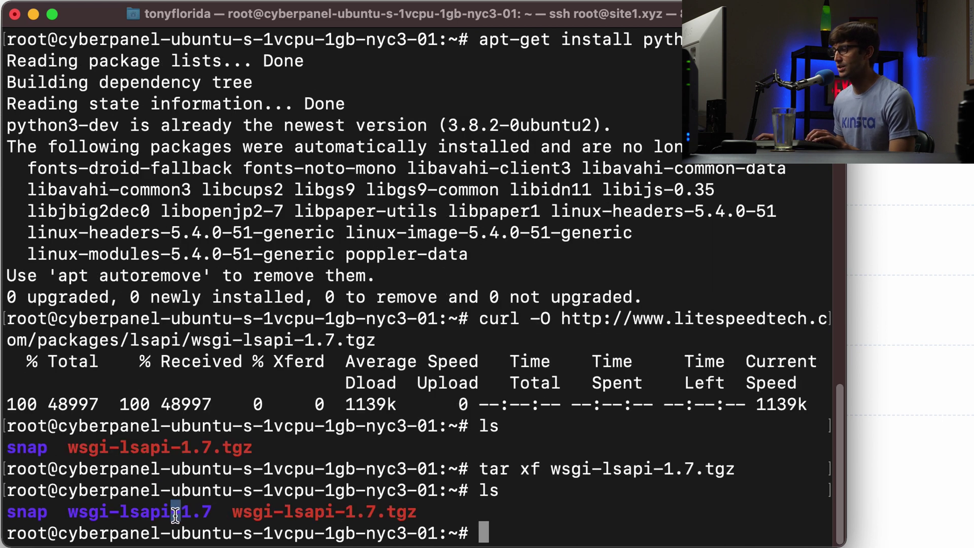
click(175, 516)
Step: Move into wsgi-lsapi-1.7, list its sources, and type python3 ./configure.py
text(cd w)
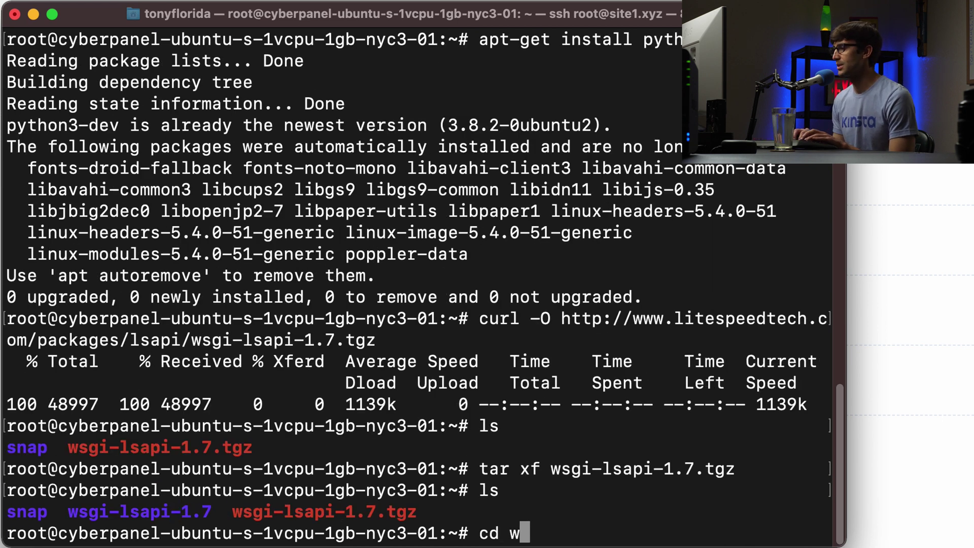
key(Tab)
key(Return)
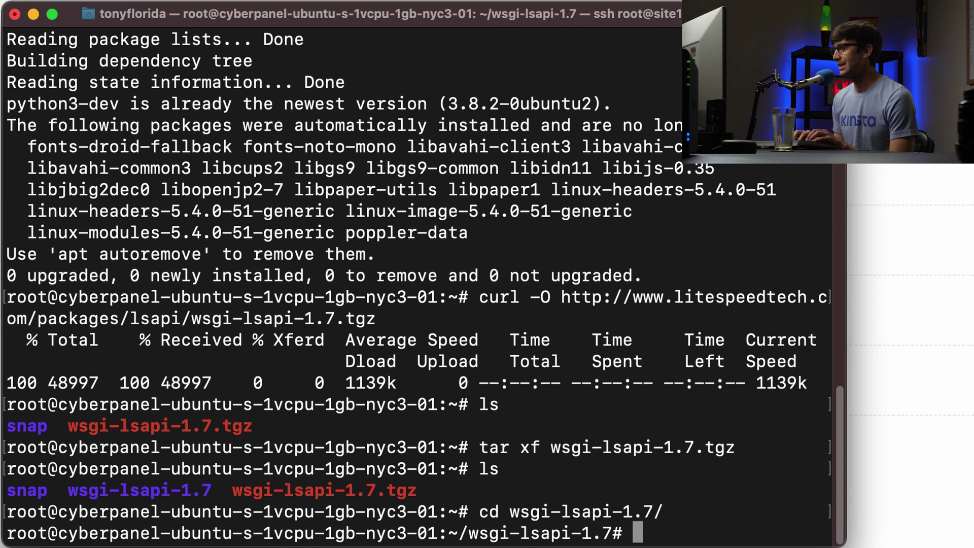
text(ls)
key(Return)
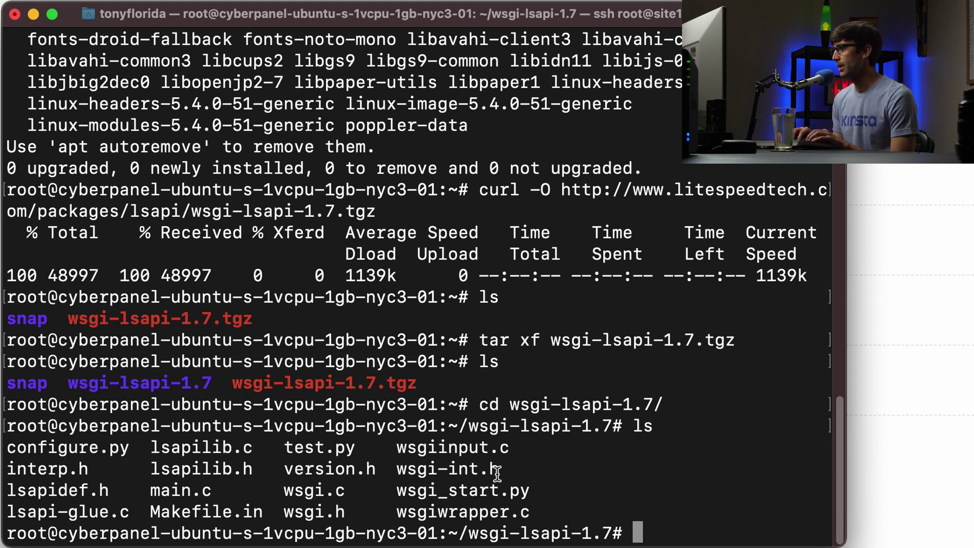
text(python3)
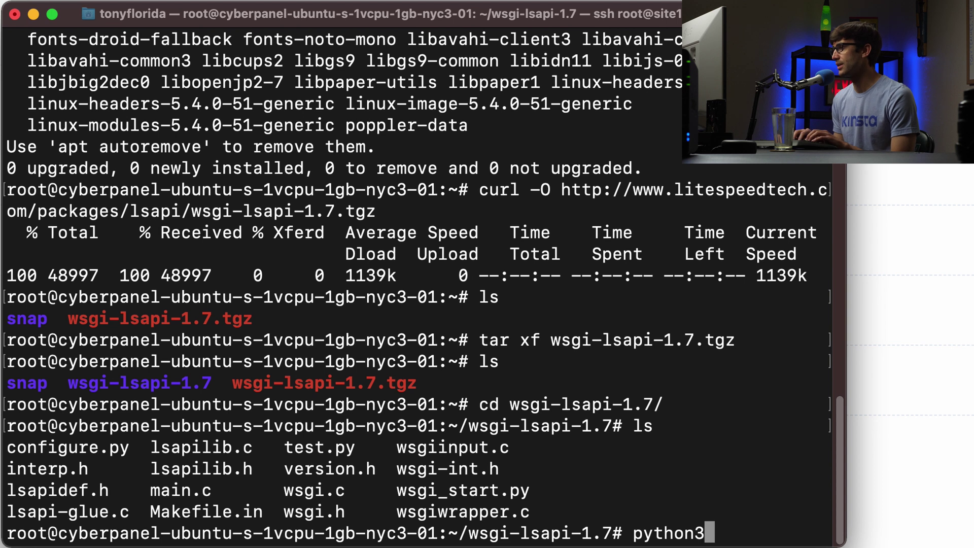
text( ./c)
key(Tab)
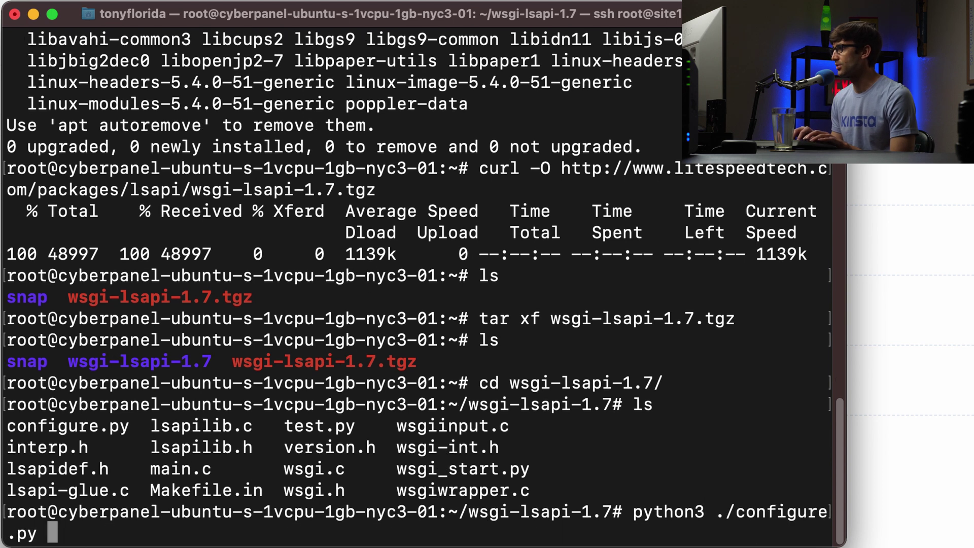
Step: Run configure.py and make, then list the folder to find the built lswsgi binary
key(Return)
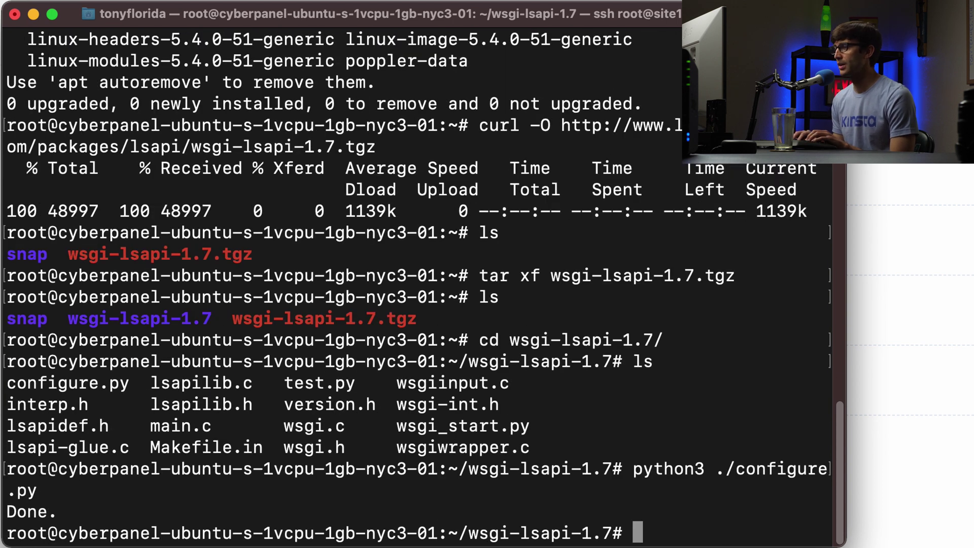
text(make)
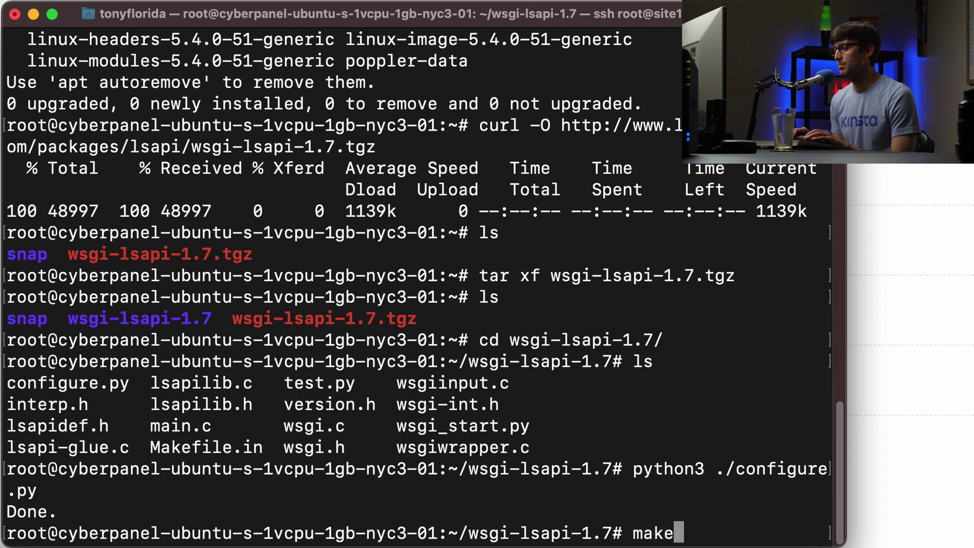
key(Return)
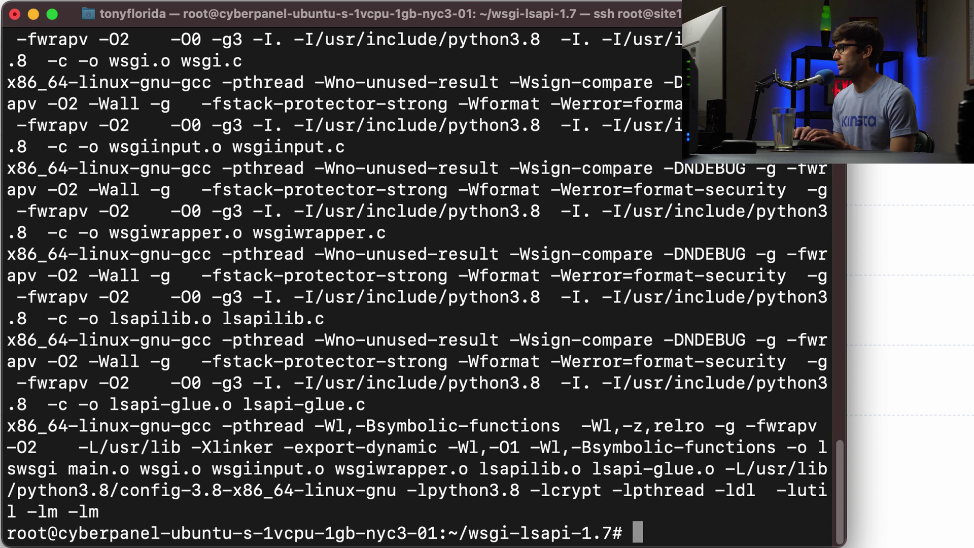
text(ls)
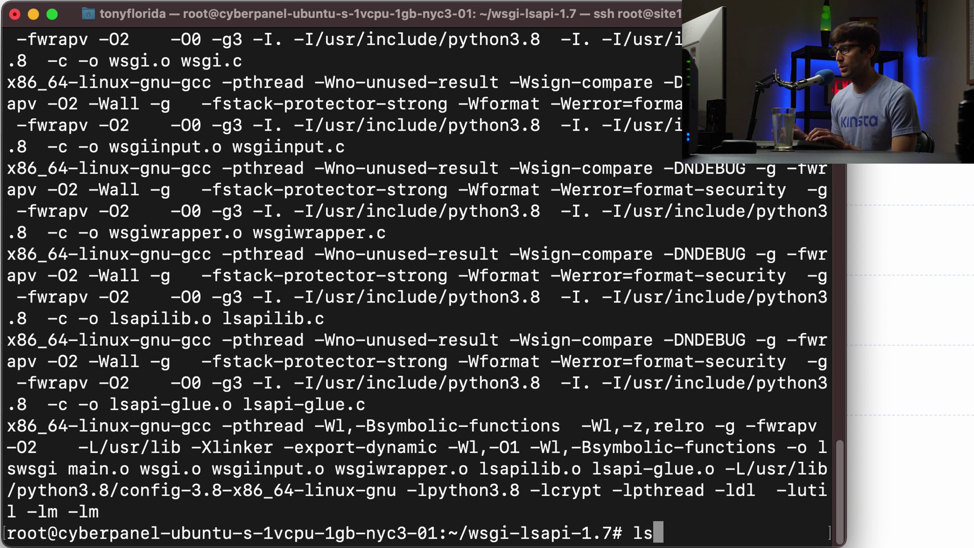
key(Return)
double_click(316, 453)
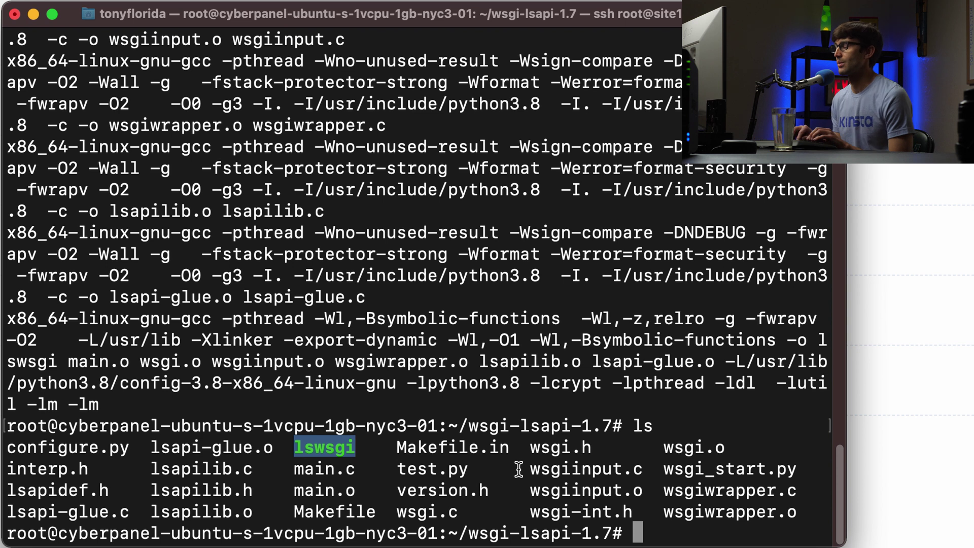
Step: Copy lswsgi into /usr/local/lsws/fcgi-bin/
text(cp l)
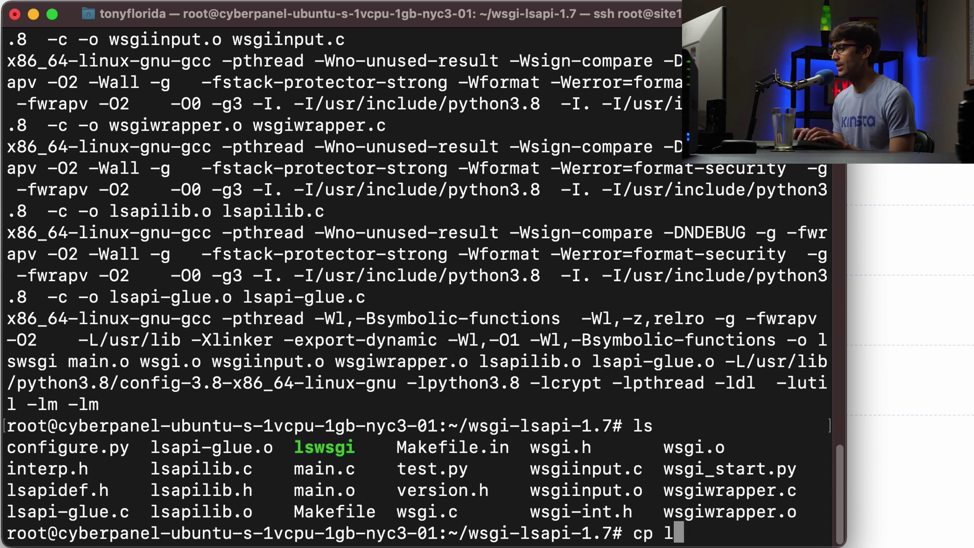
text(s)
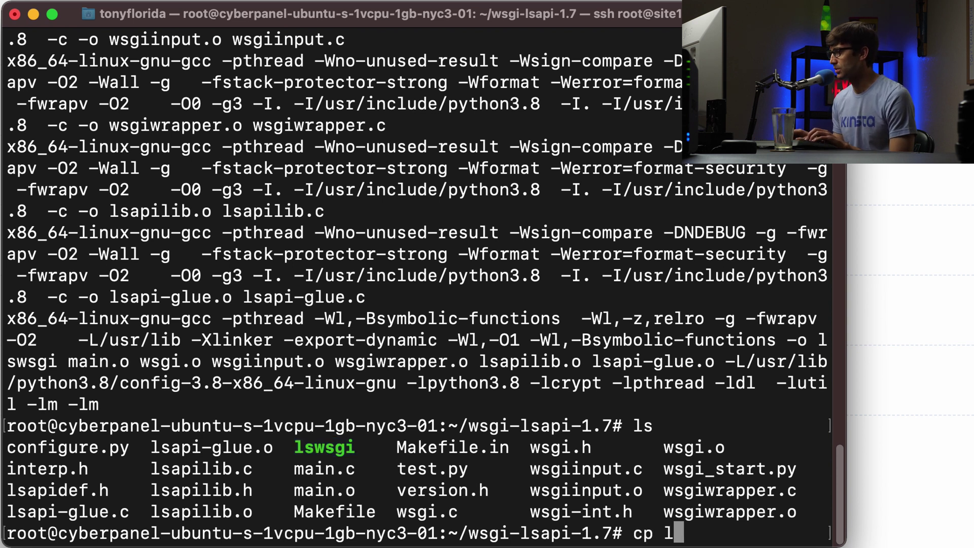
text(w)
key(Tab)
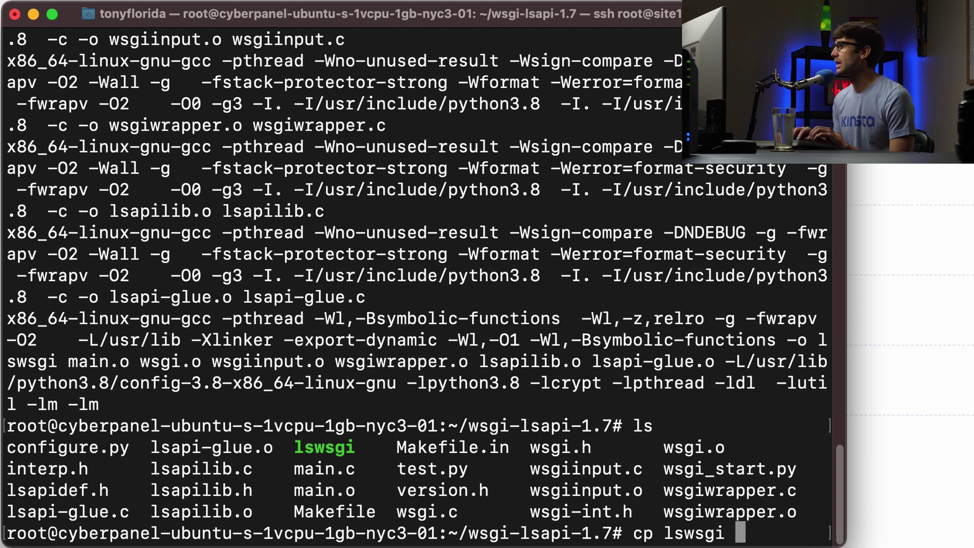
text(/usr/local/)
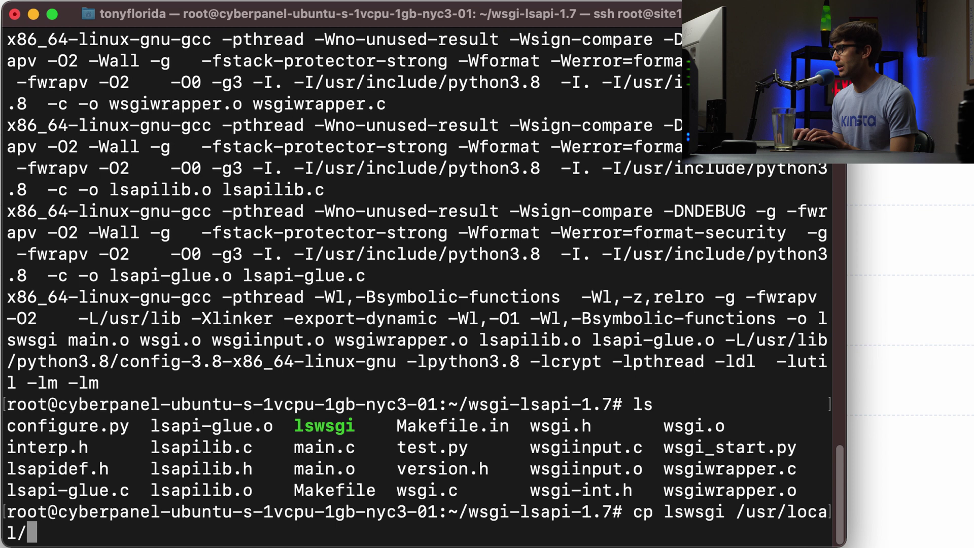
text(lsws/f)
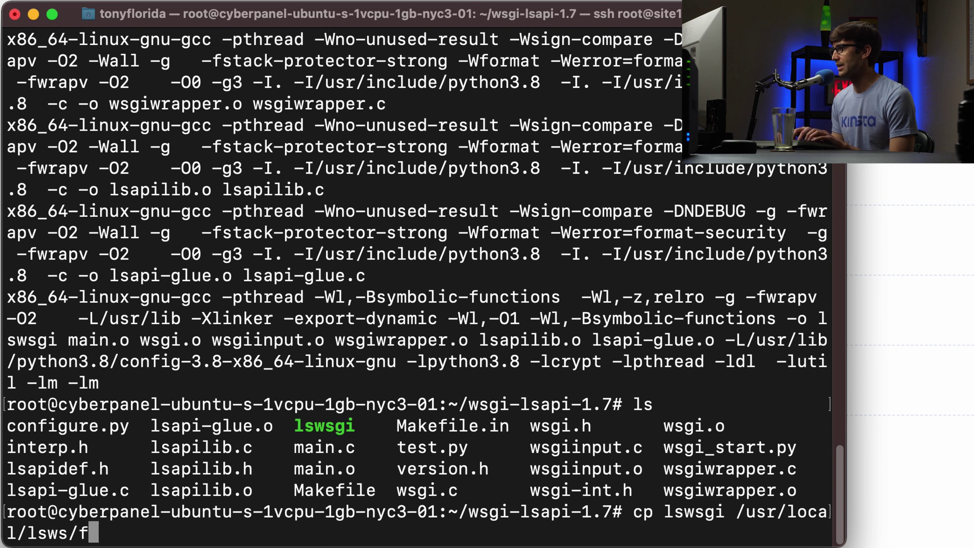
text(c)
key(Tab)
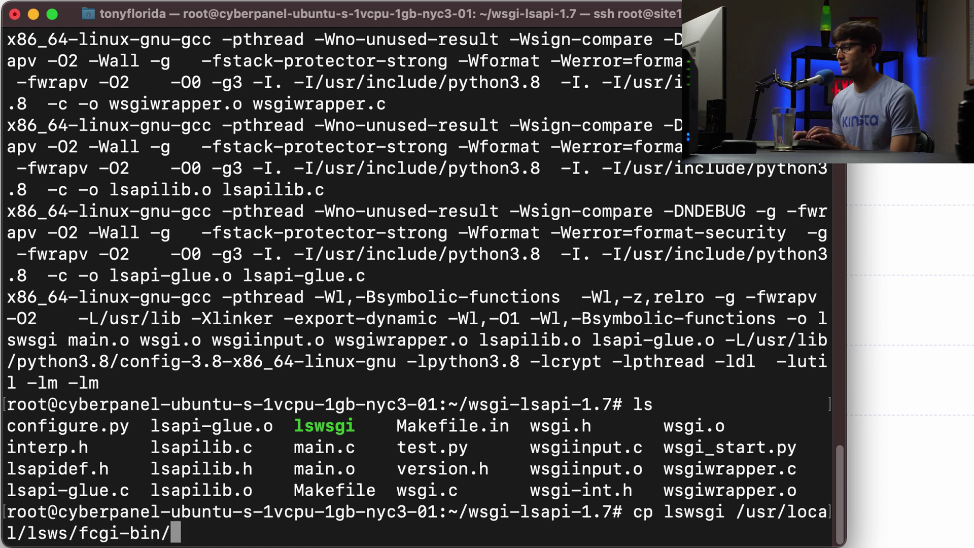
key(Return)
drag(121, 513, 27, 512)
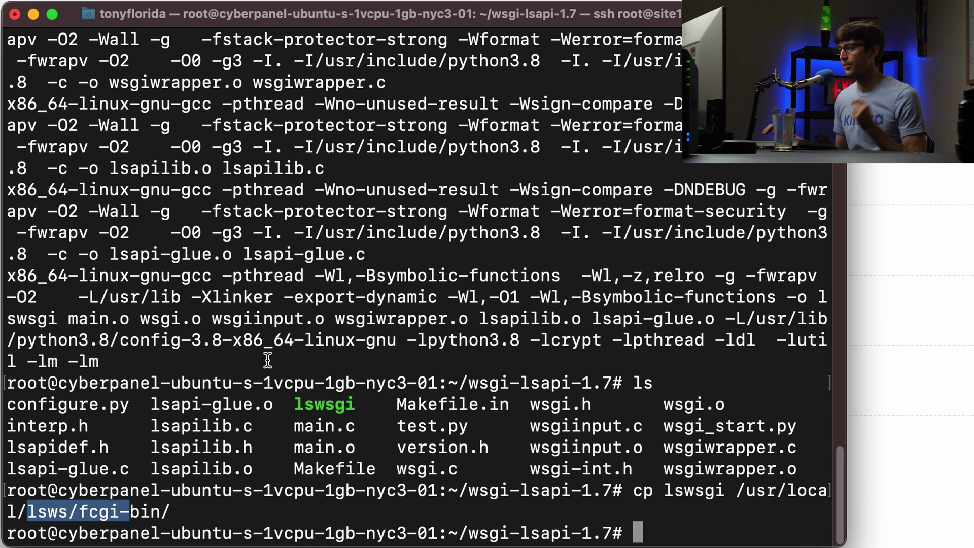
Step: Create a virtualenv with --system-site-packages in /home/site1.xyz/public_html/
click(316, 350)
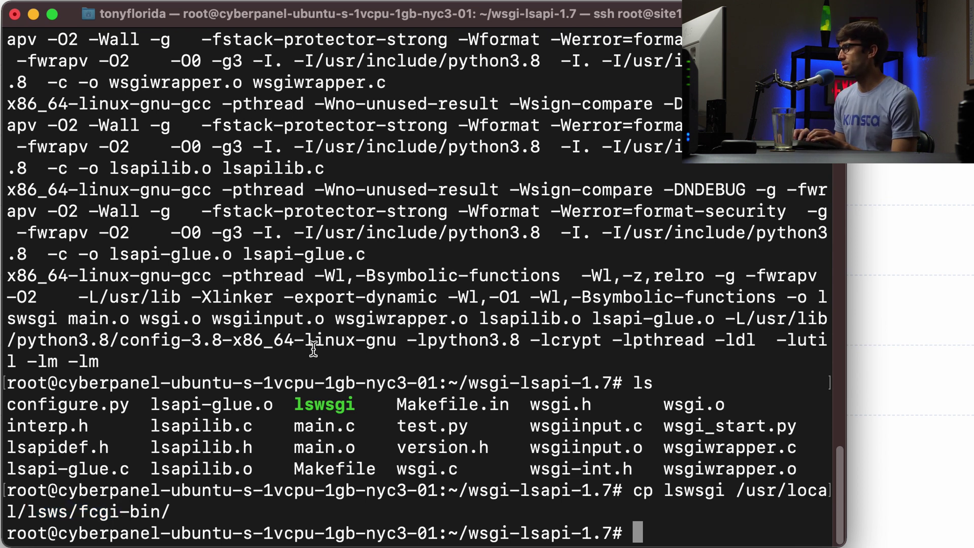
text(vi)
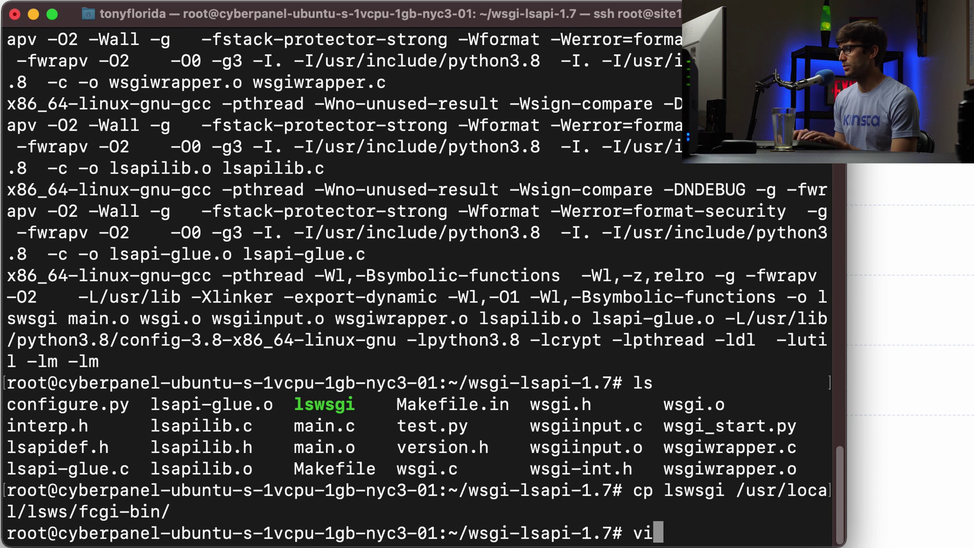
text(rtualen)
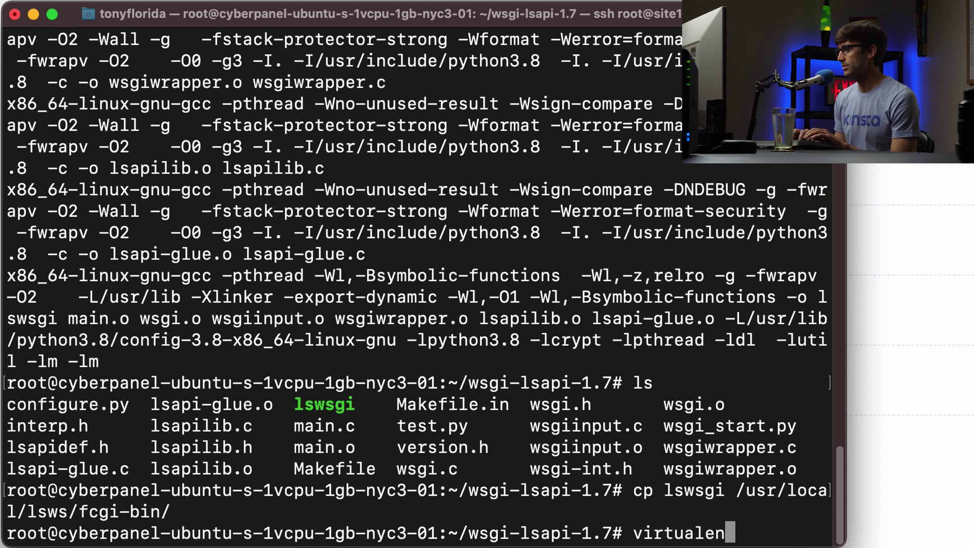
text(v --system-s)
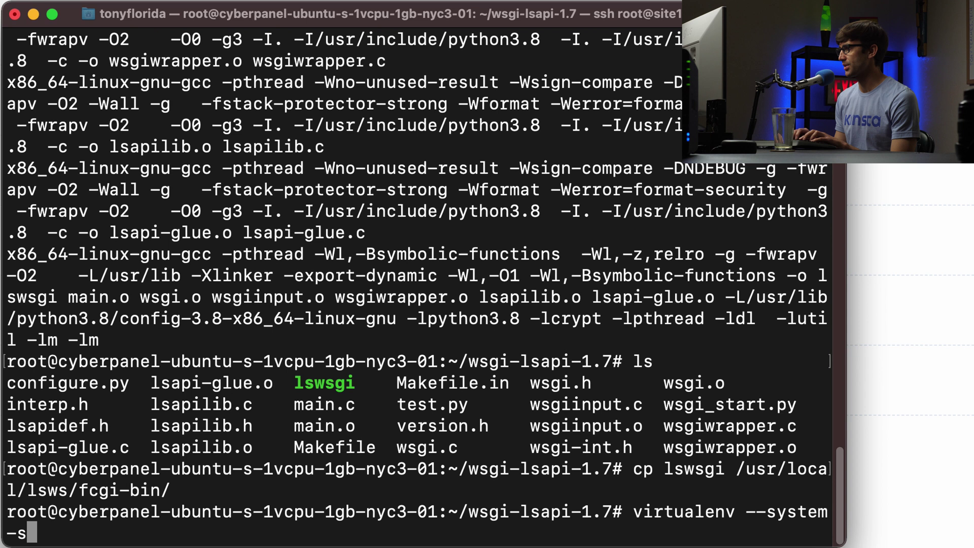
text(ite-p)
key(BackSpace)
text(-pa)
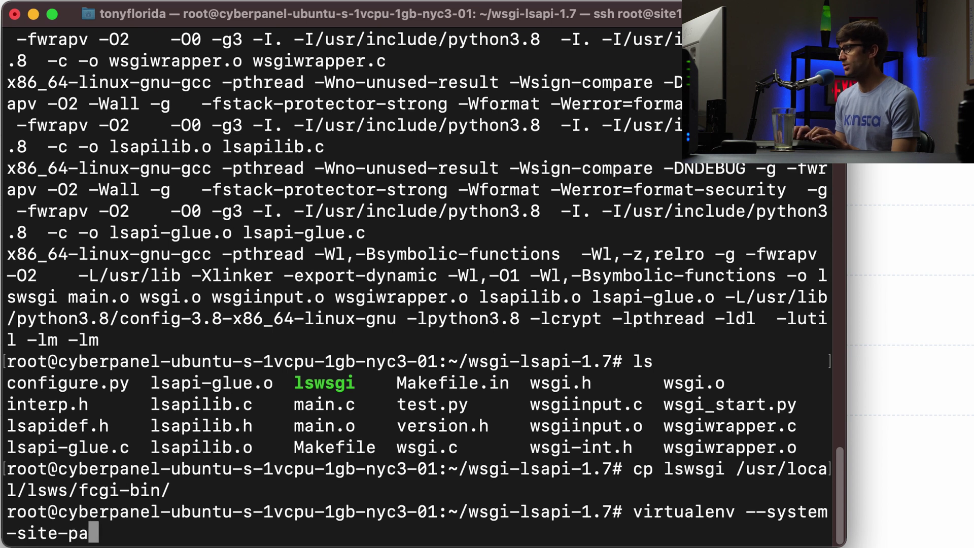
text(ckage /home/site1.xyz/)
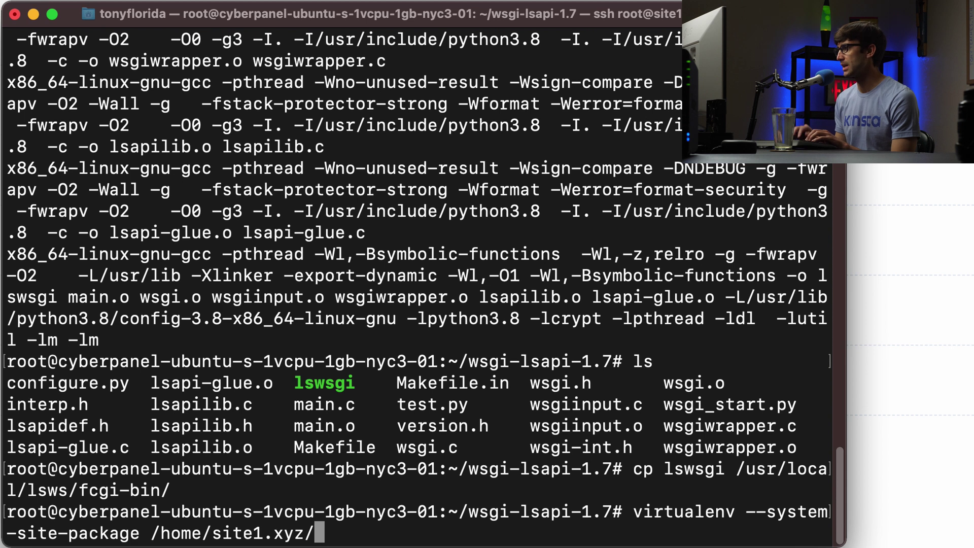
text(public_html/)
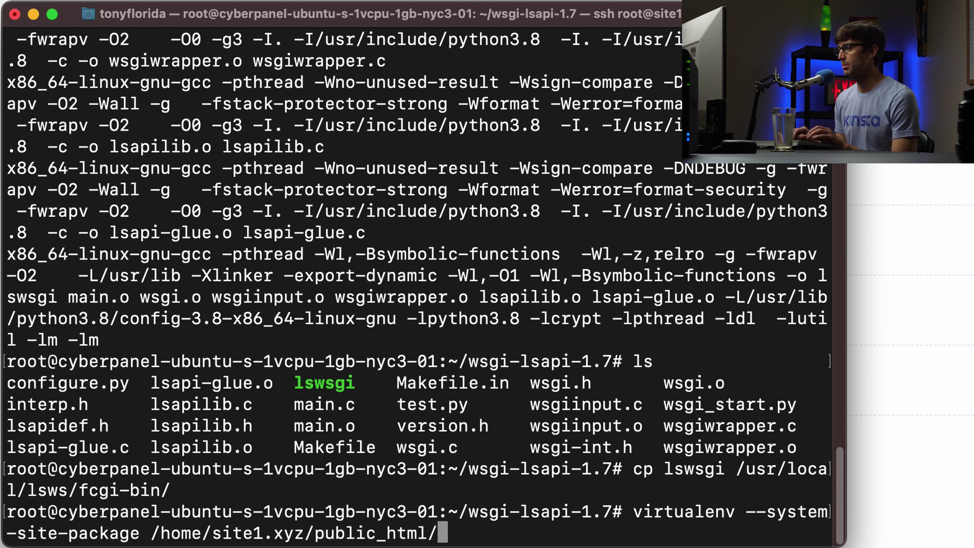
key(Return)
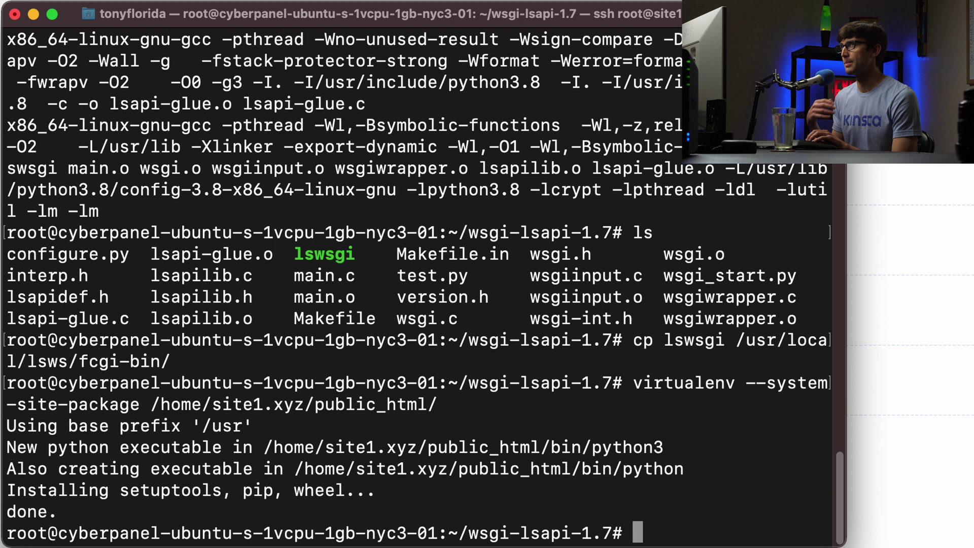
Step: Type the source command for /home/site1.xyz/public_html/bin/activate
text(sourc)
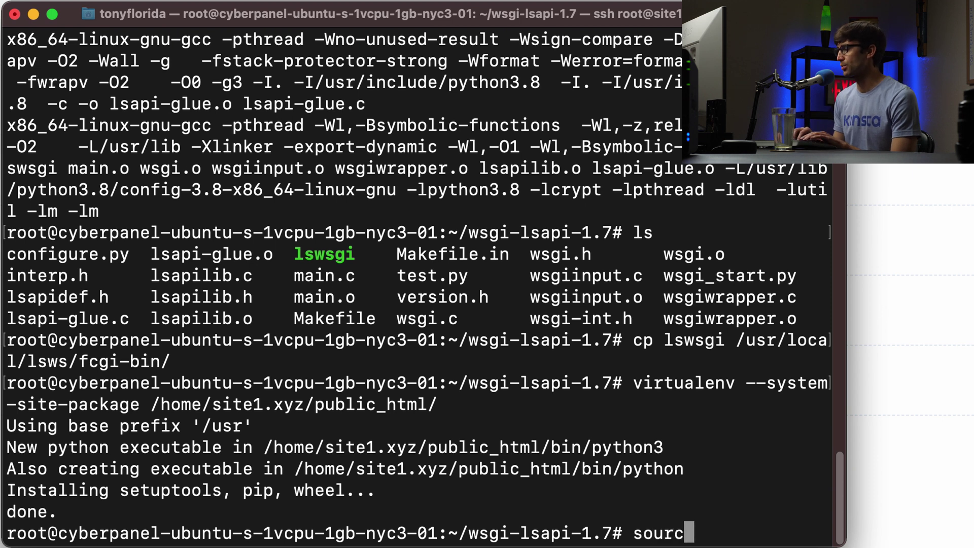
text(e /home/site1.xyz/)
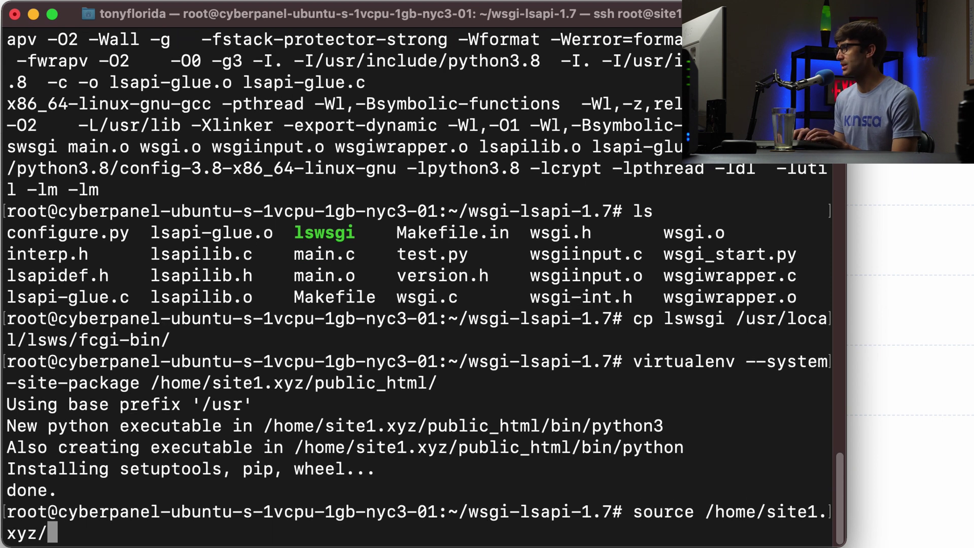
text(public_html/)
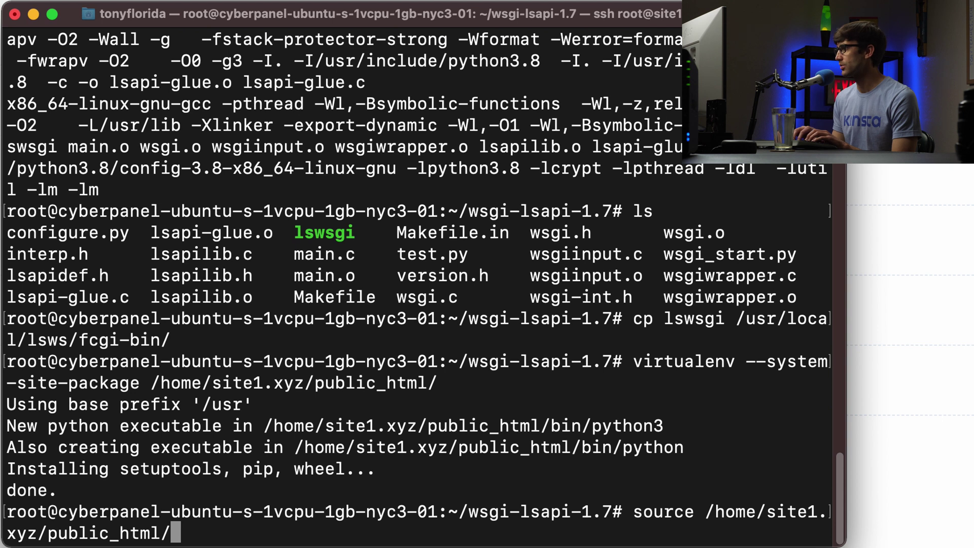
text(bin/a)
key(BackSpace)
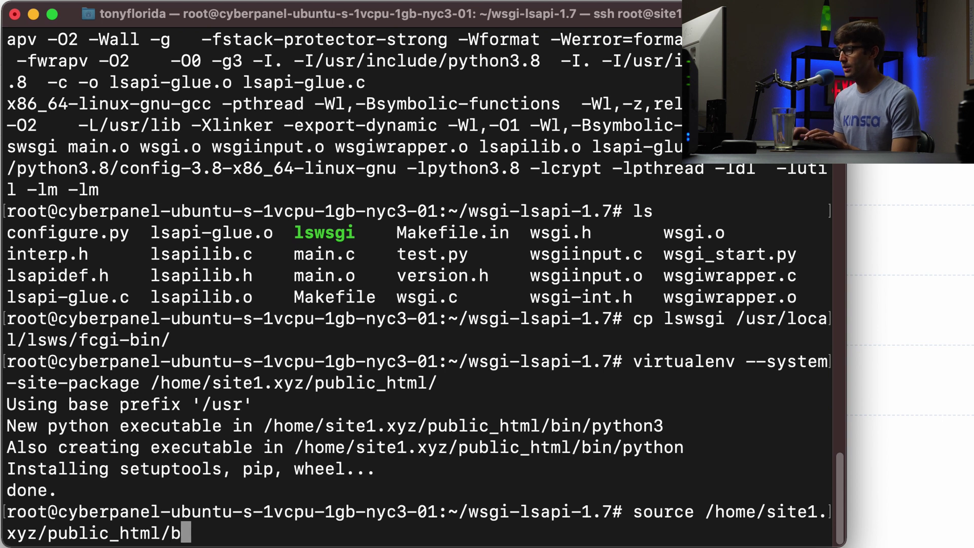
text(in/ac)
key(Tab)
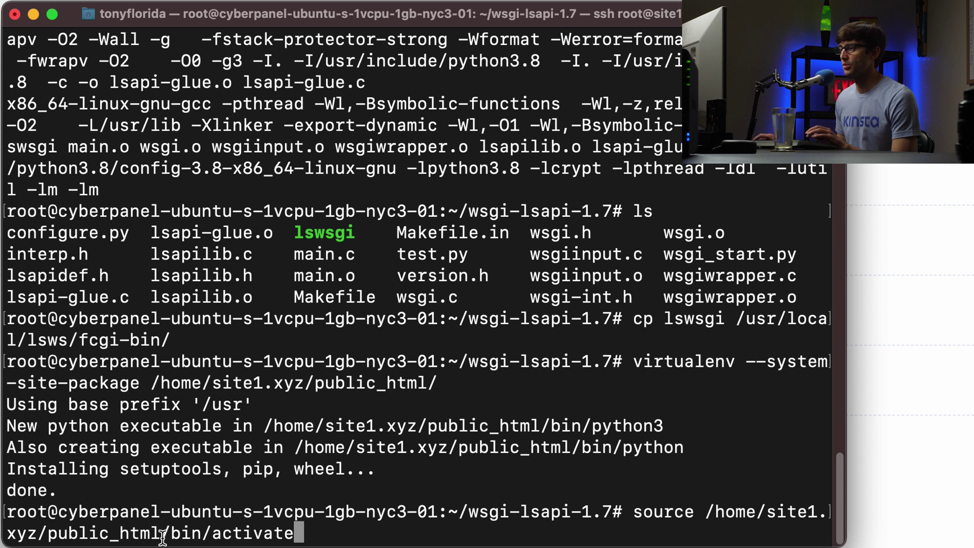
drag(202, 533, 716, 504)
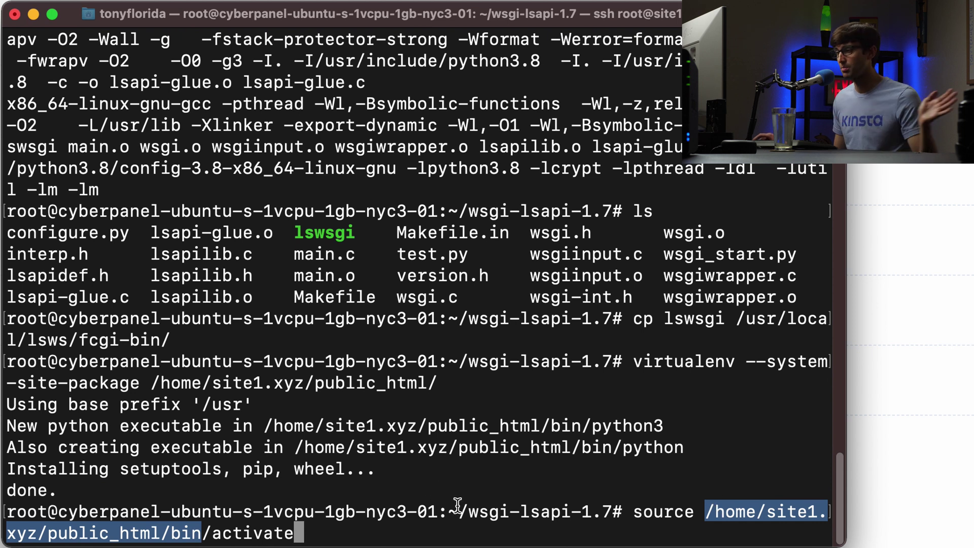
click(429, 515)
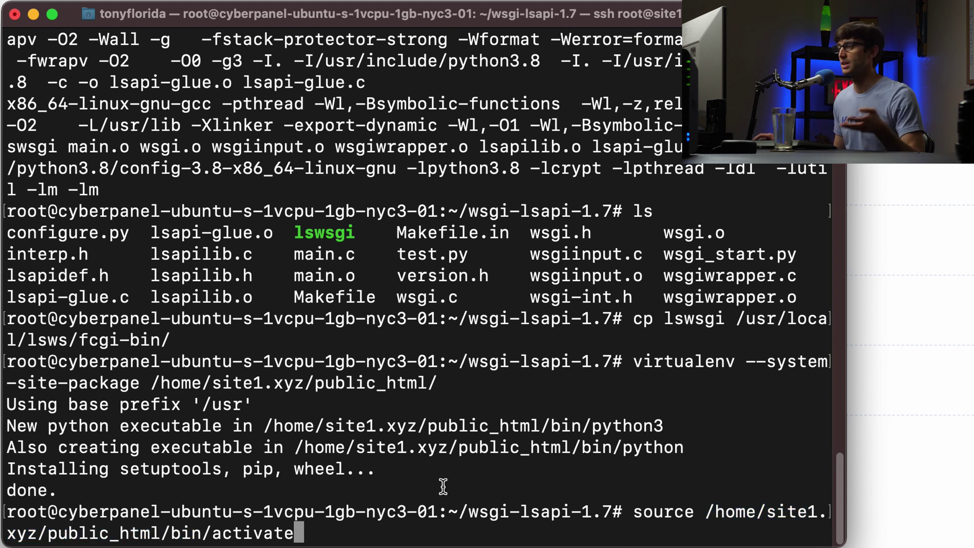
Step: Activate the environment so the prompt shows (public_html), then add blank lines
key(Return)
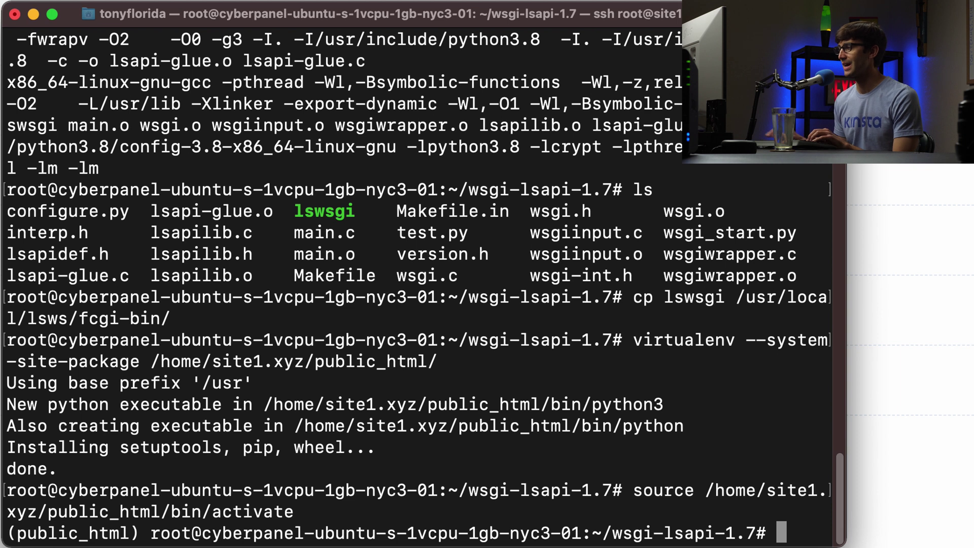
triple_click(76, 535)
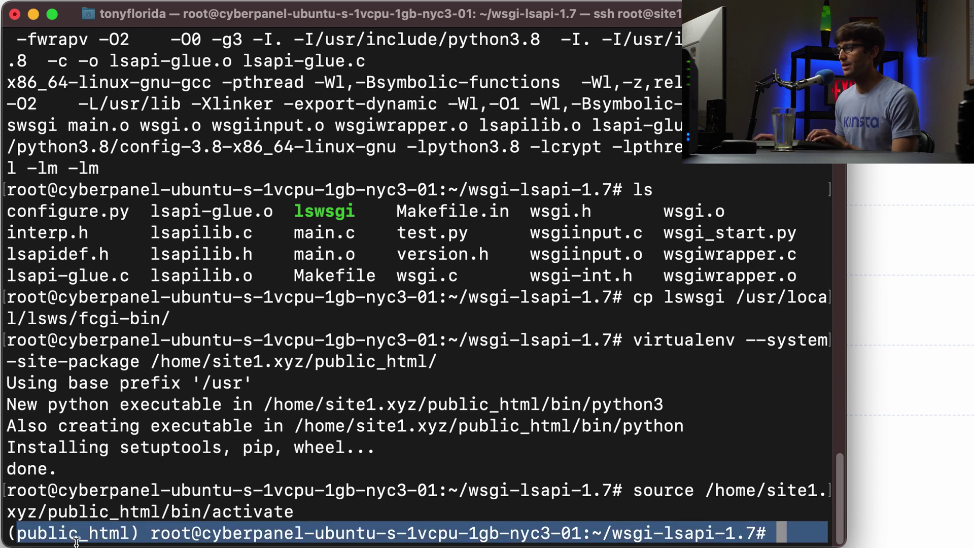
double_click(76, 537)
click(97, 533)
double_click(115, 530)
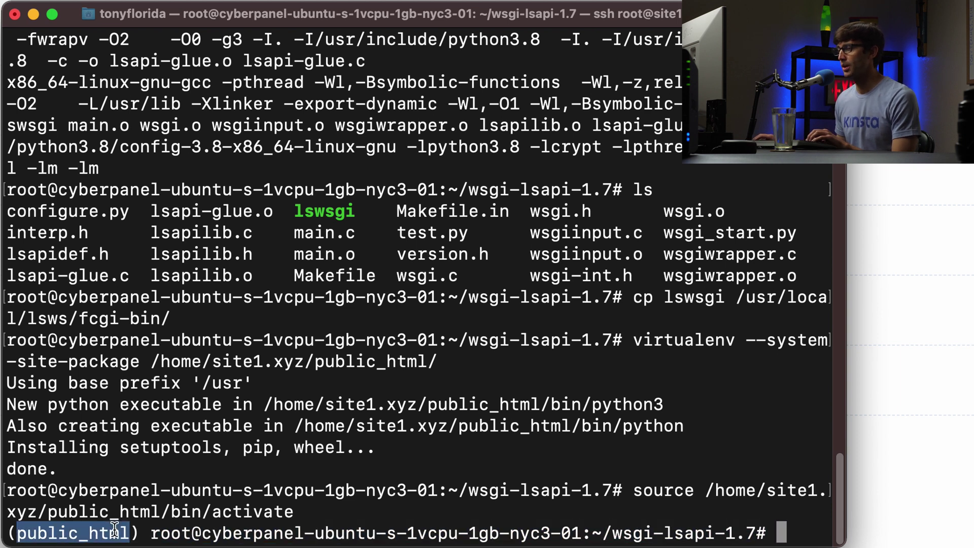
key(Return)
key(Return)
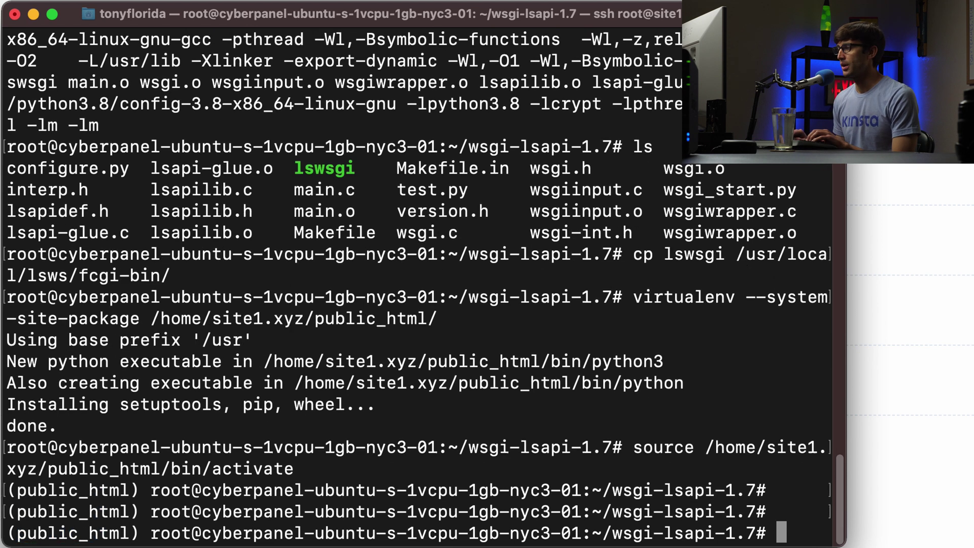
key(Return)
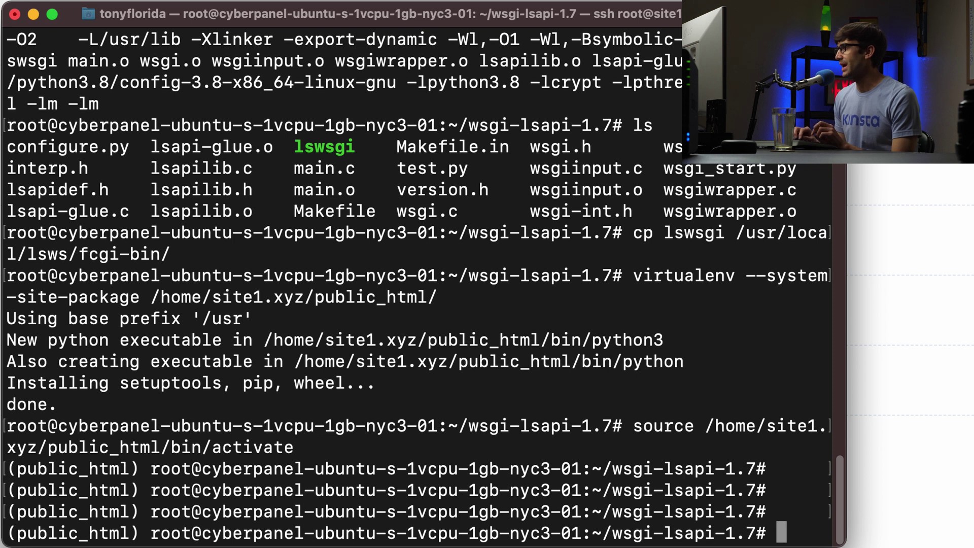
Step: Run pip3 install django, installing Django 3.1.5 with pytz, asgiref and sqlparse
text(pip)
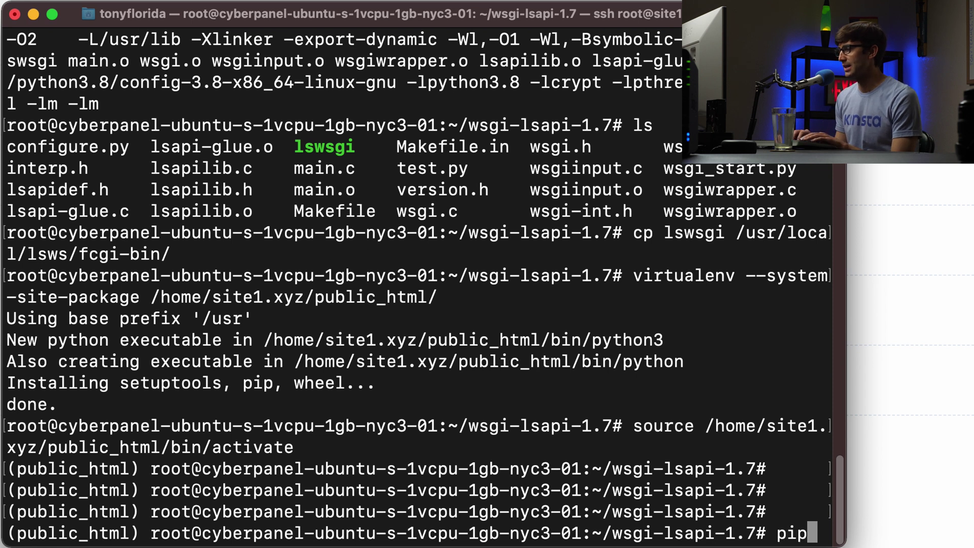
text(3)
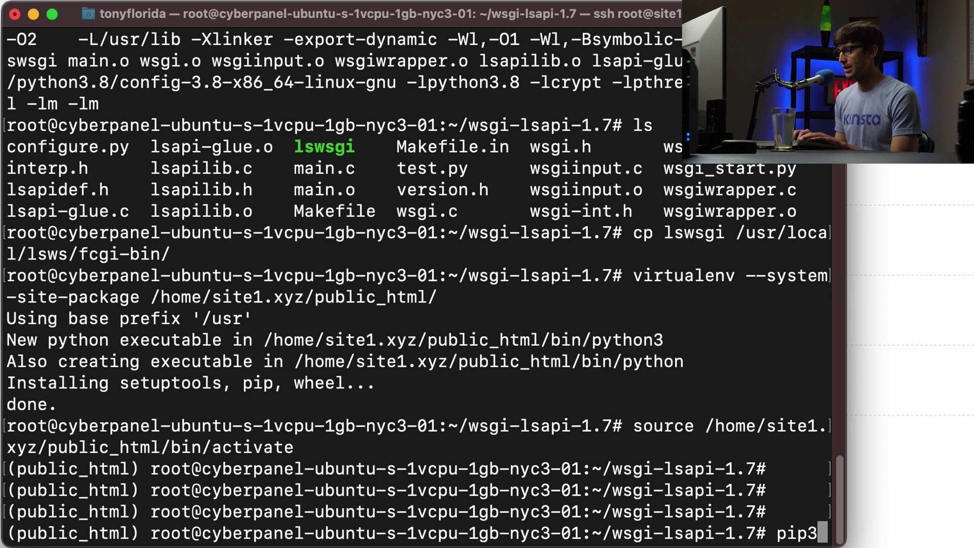
text( install dajno)
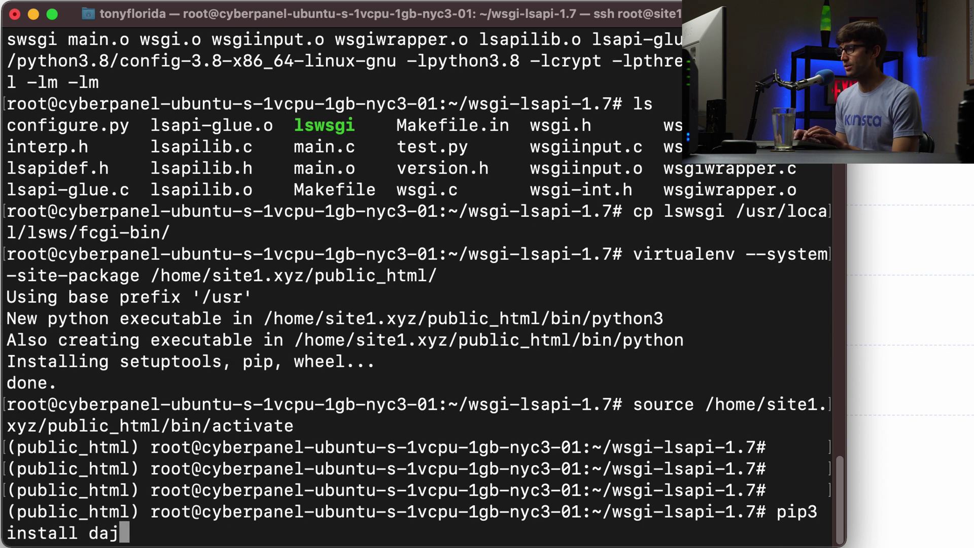
key(BackSpace)
key(BackSpace)
key(BackSpace)
key(BackSpace)
text(jango)
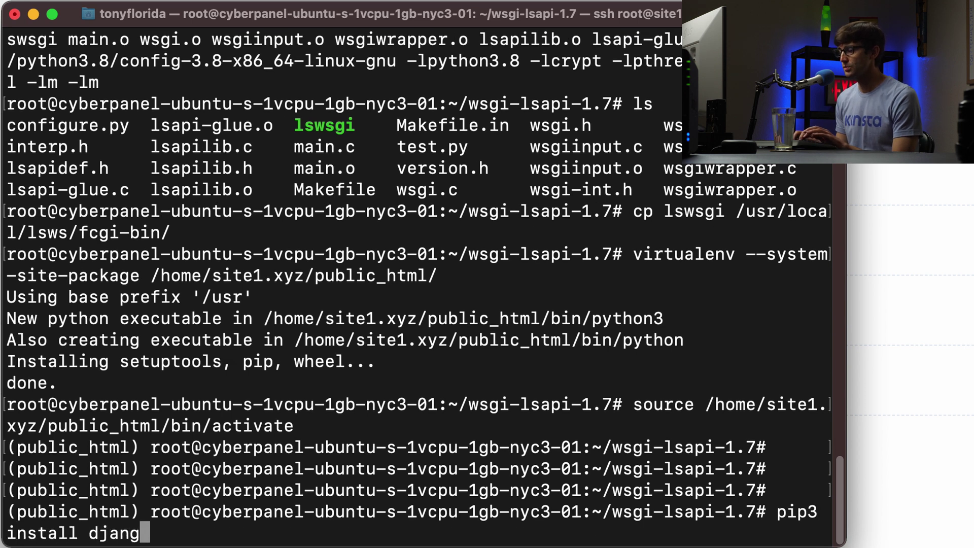
key(Return)
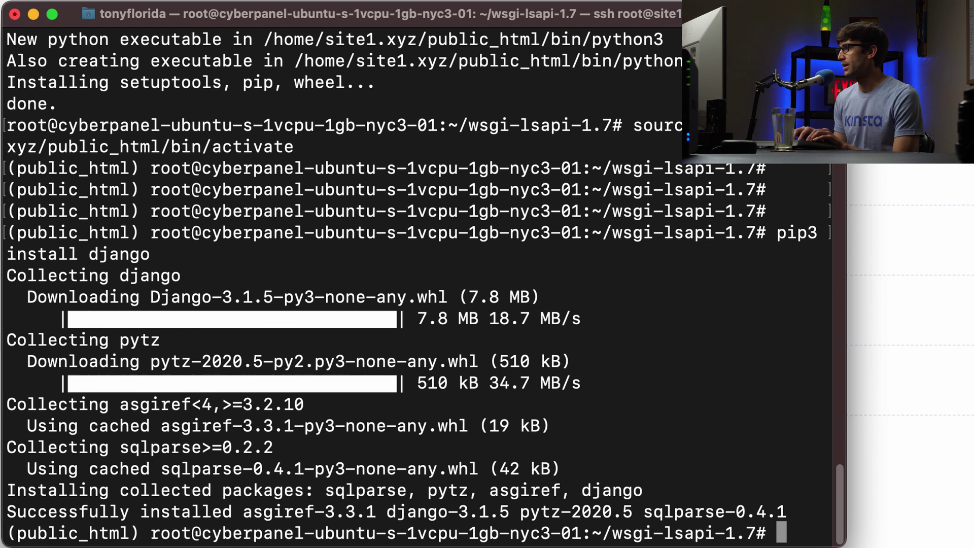
Step: Change into /home/site1.xyz/public_html/ and list bin, include, index.html and lib
text(cd /)
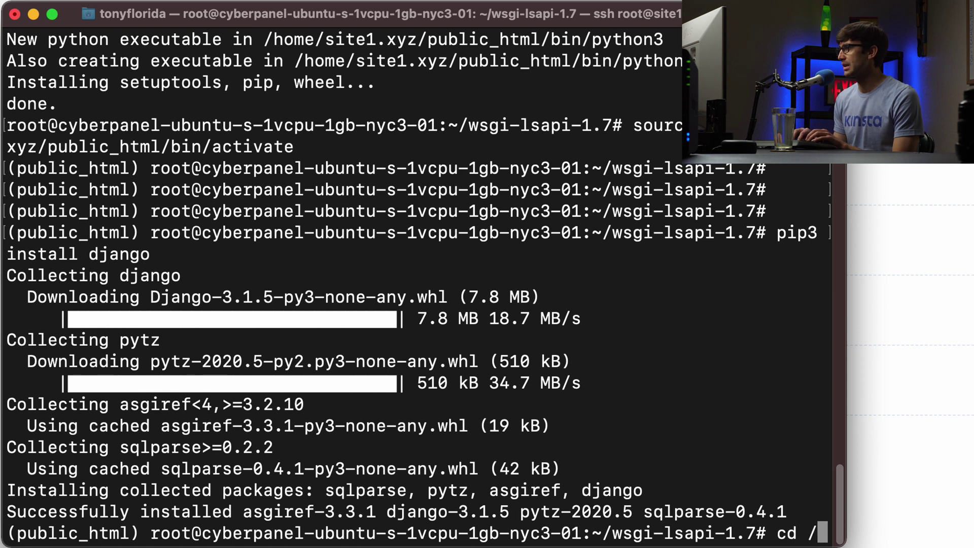
text(usr/)
key(BackSpace)
key(BackSpace)
key(BackSpace)
key(BackSpace)
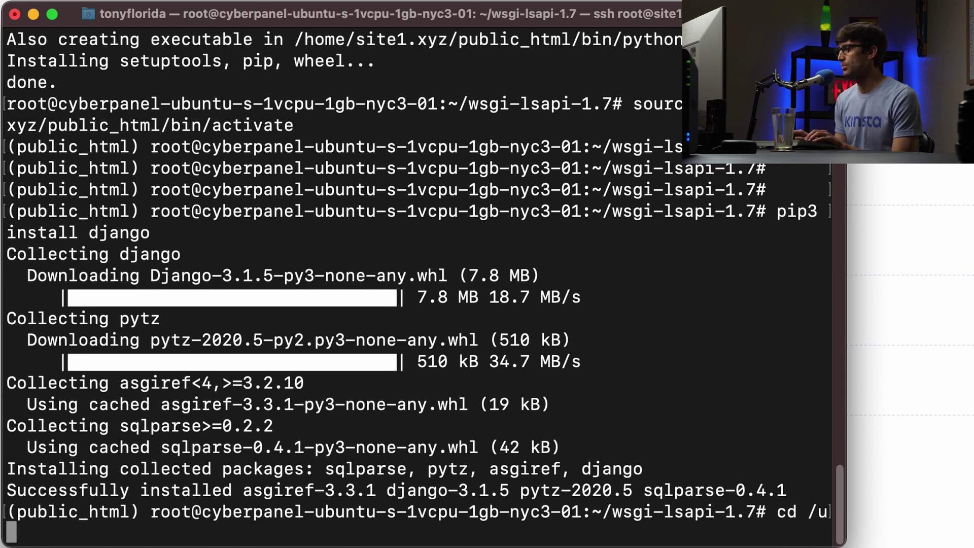
text(home/si)
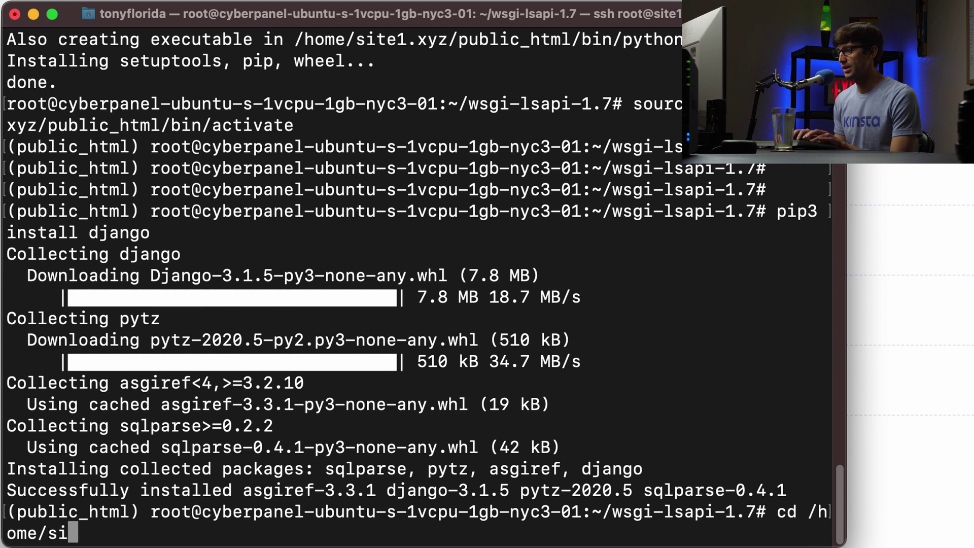
key(Tab)
text(p)
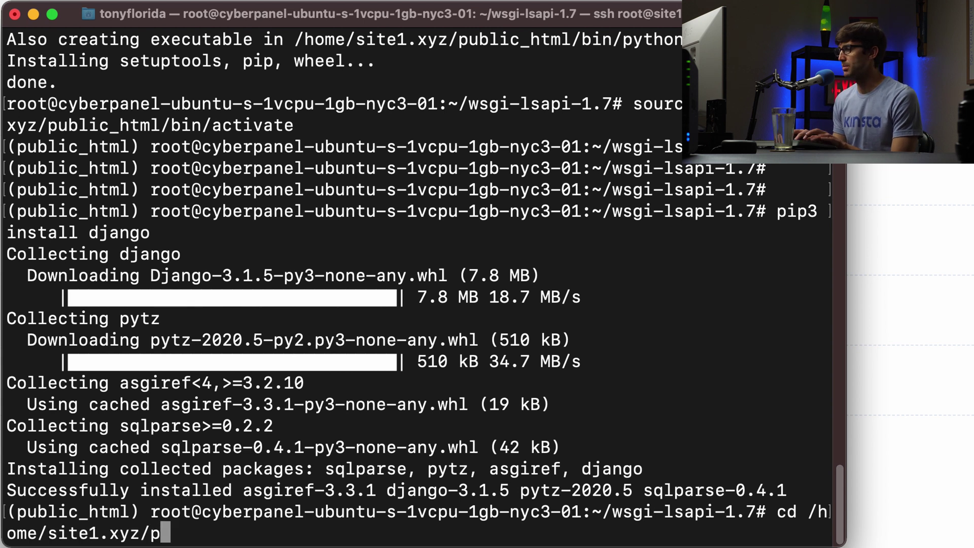
key(Tab)
key(Return)
text(ls)
key(Return)
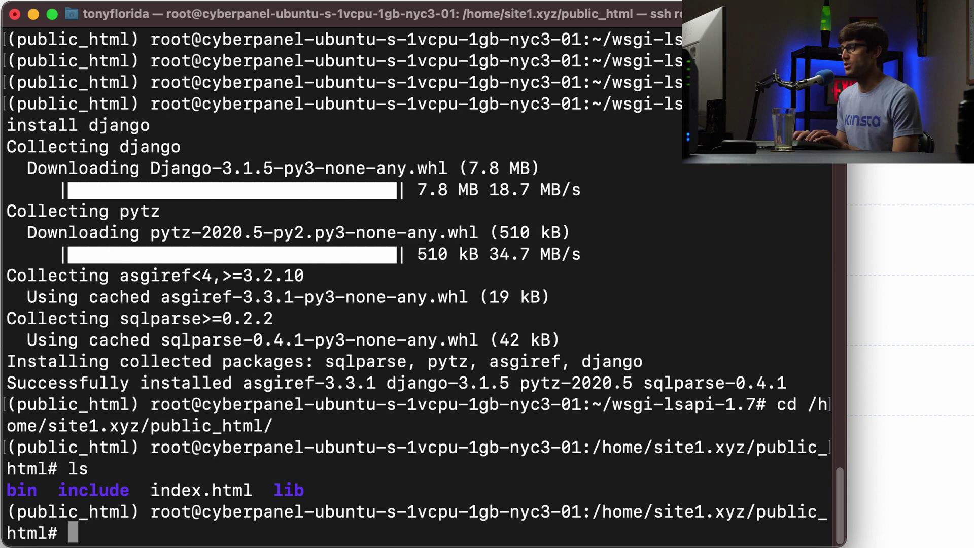
Step: Create the Django project with django-admin startproject demoproj and list the folder
text(django-adm)
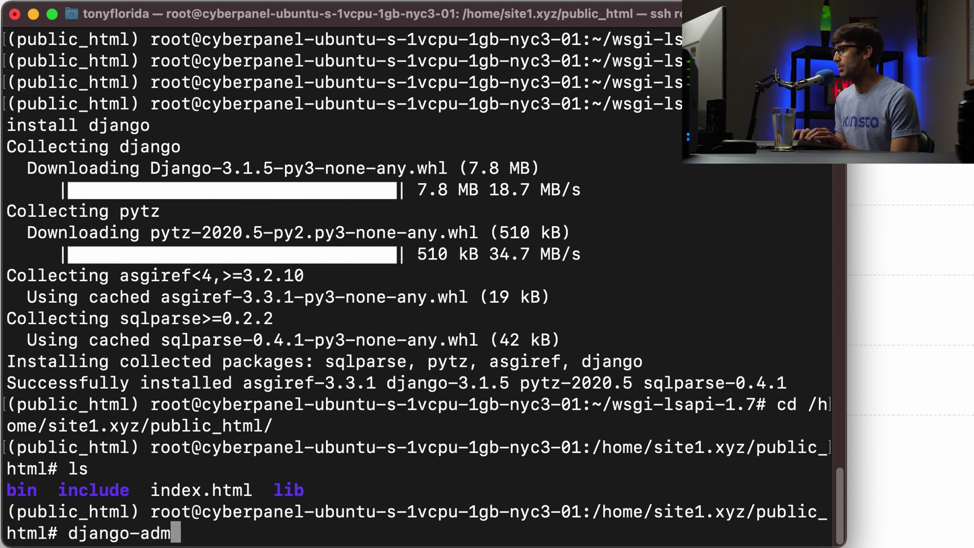
text(in start)
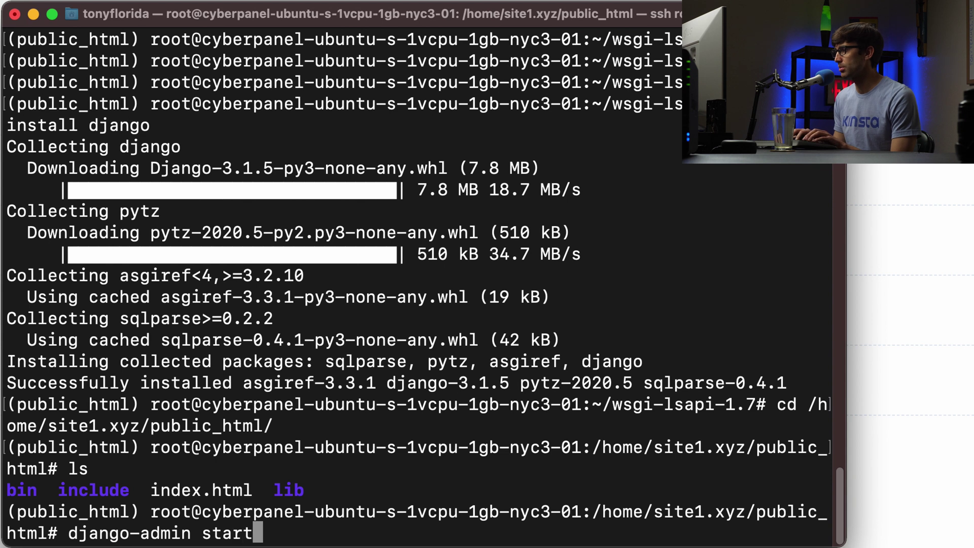
text(project )
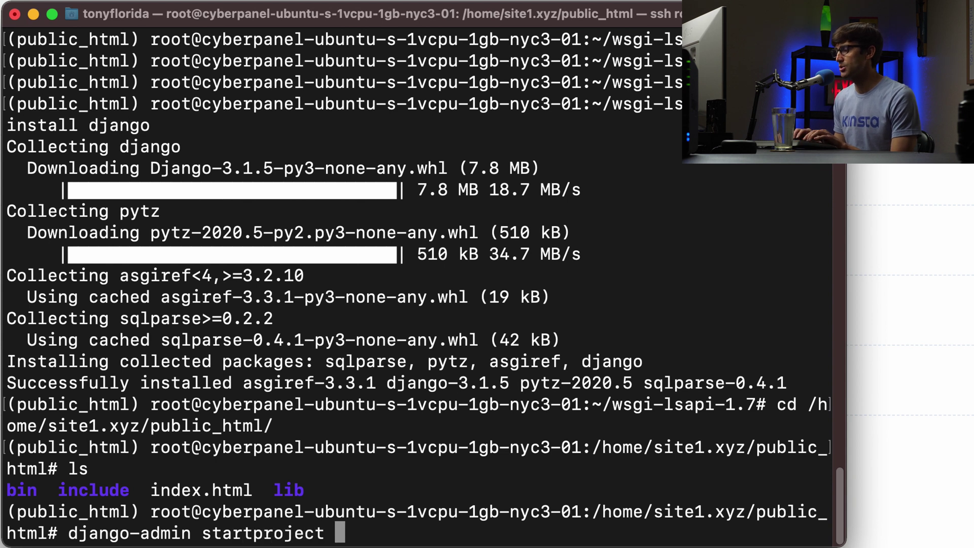
text(demo)
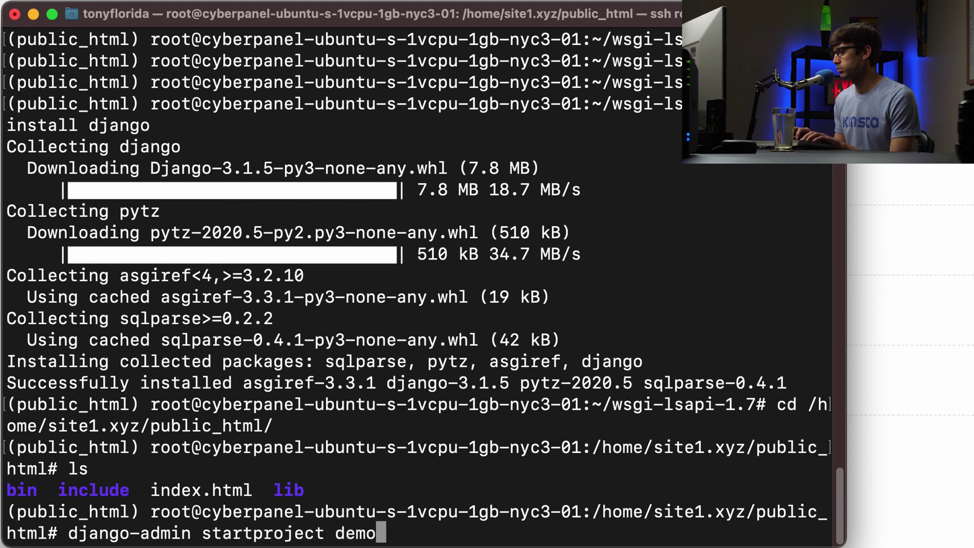
text(proj)
key(Return)
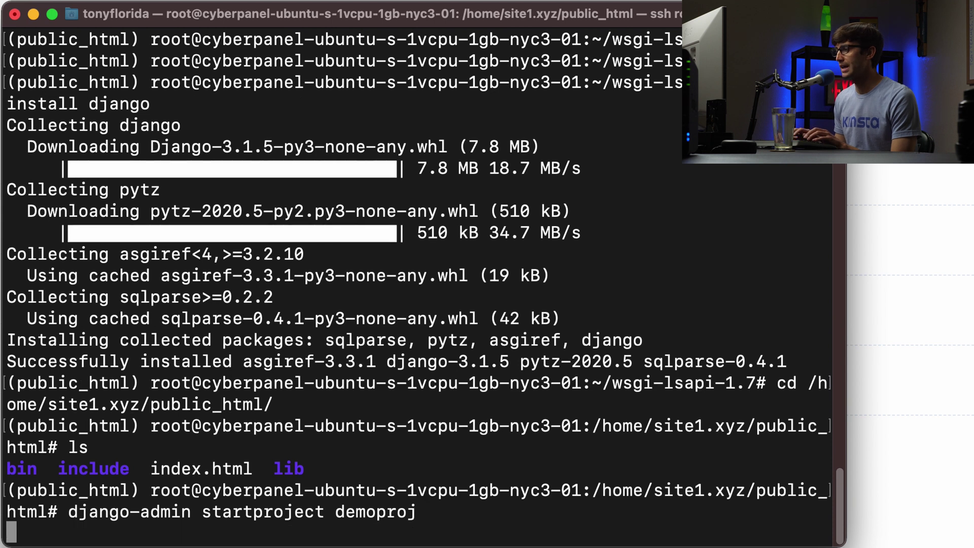
text(ls)
key(Return)
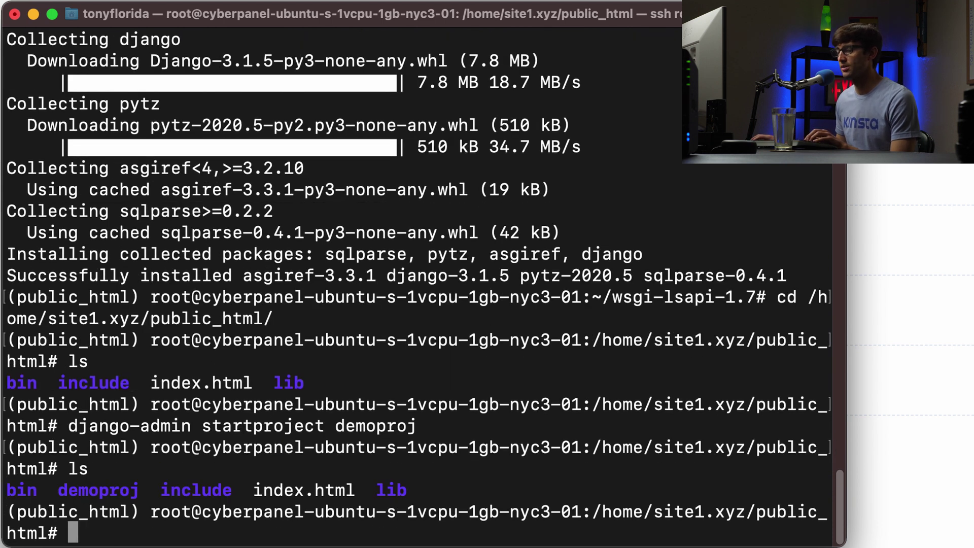
double_click(89, 491)
click(325, 444)
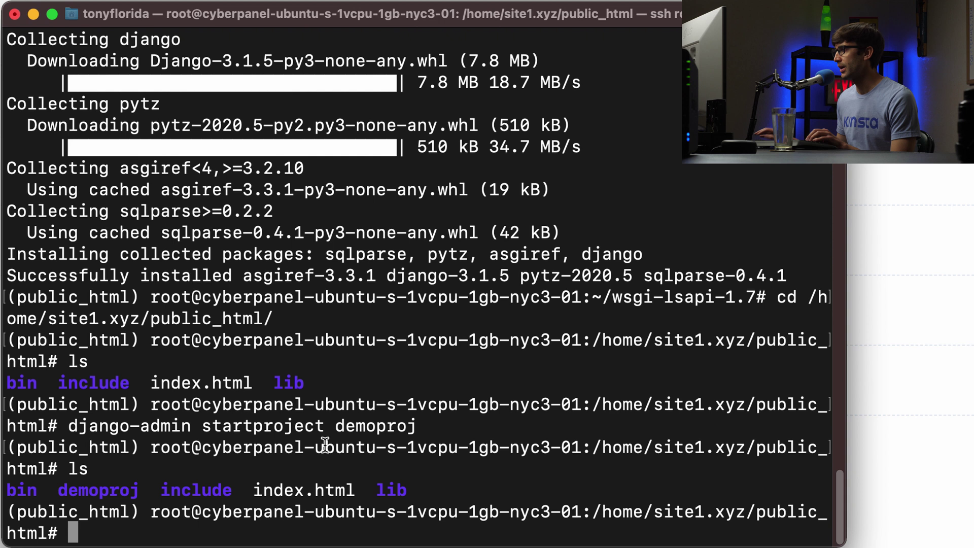
Step: Enter the demoproj folder and list demoproj and manage.py
text(cd d)
key(Tab)
key(Return)
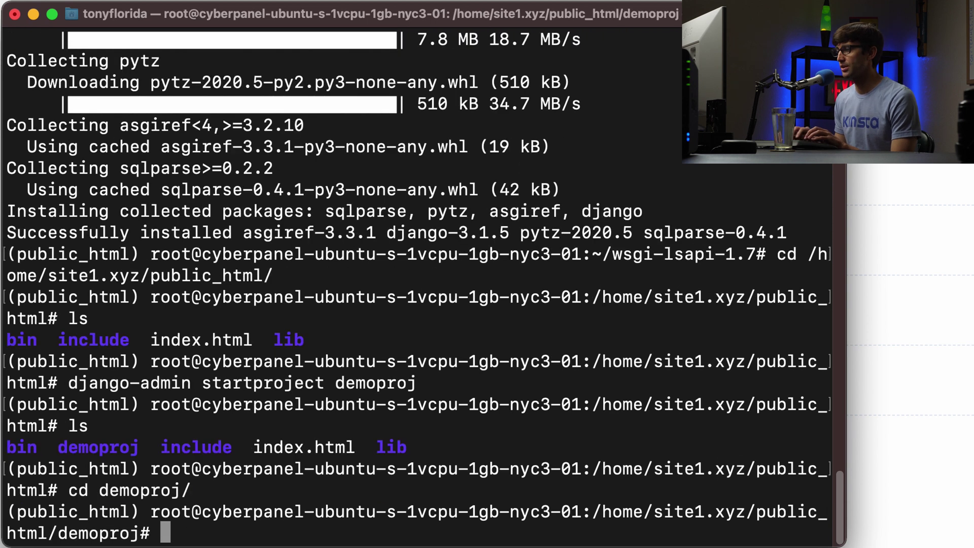
text(ls)
key(Return)
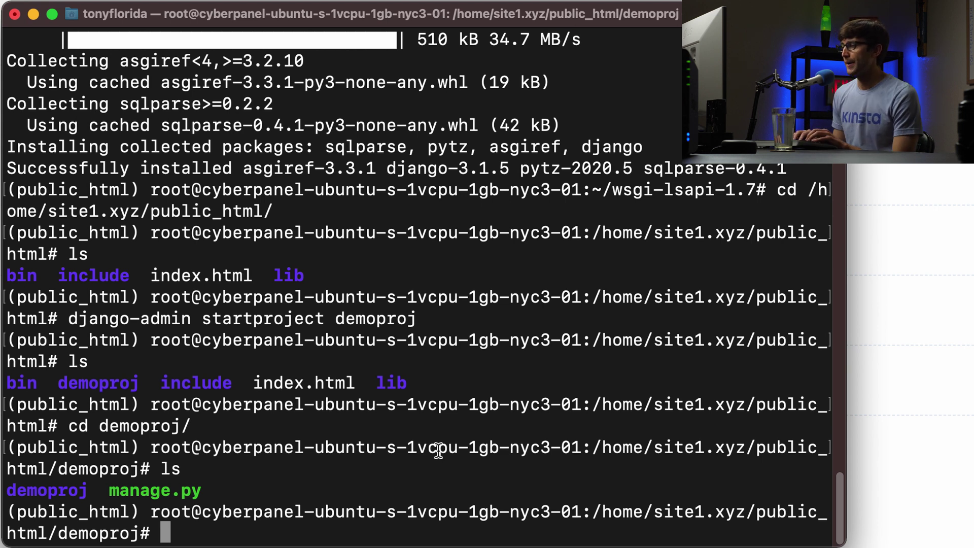
Step: Open demoproj/settings.py in vim
text(vim de)
key(Tab)
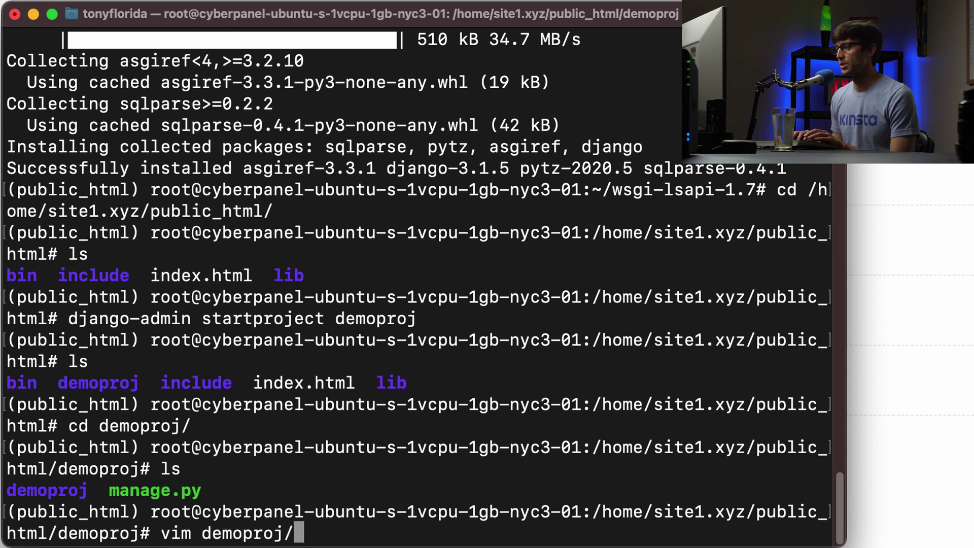
text(settings.py)
key(Return)
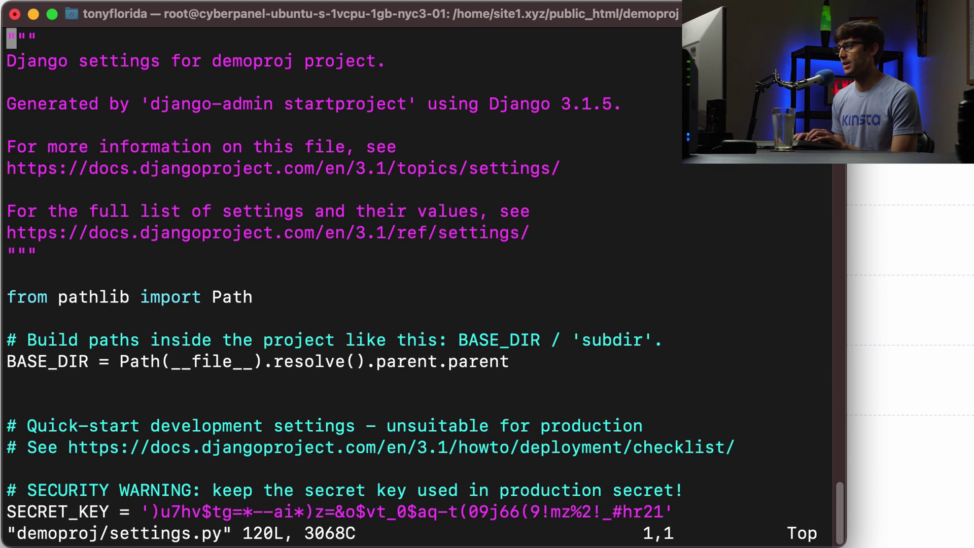
Step: Change ALLOWED_HOSTS from [] to ["*"] and leave insert mode
key(i)
key(Page_Down)
key(Down)
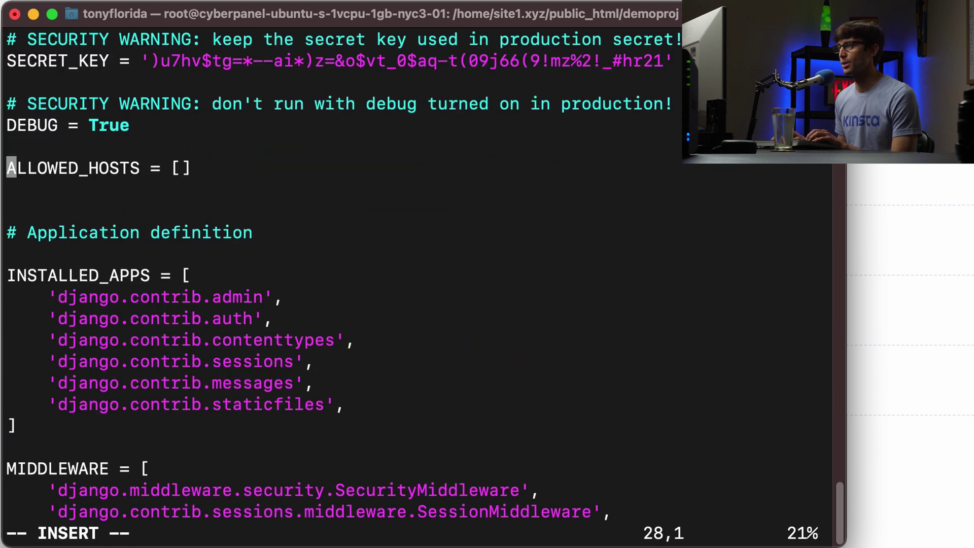
key(End)
text(i)
key(BackSpace)
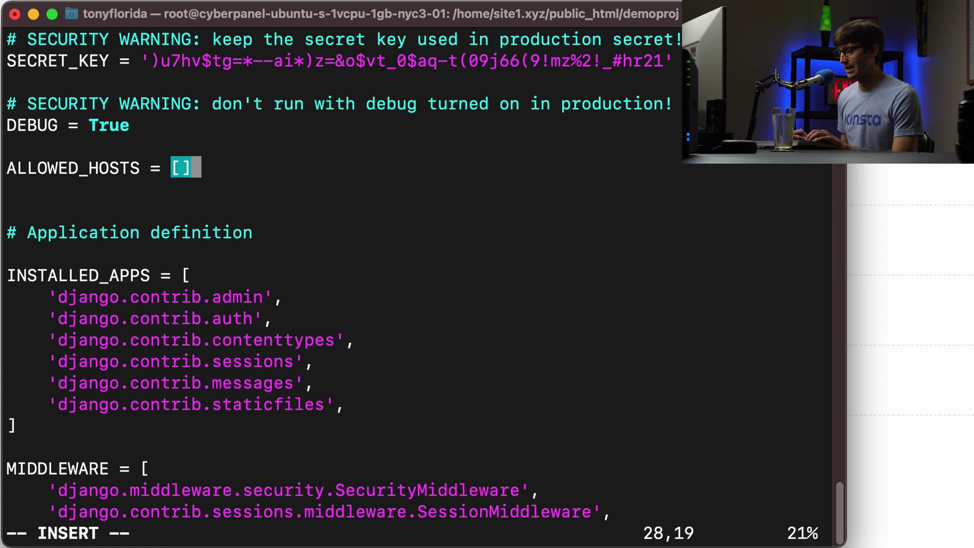
key(Left)
text("*)
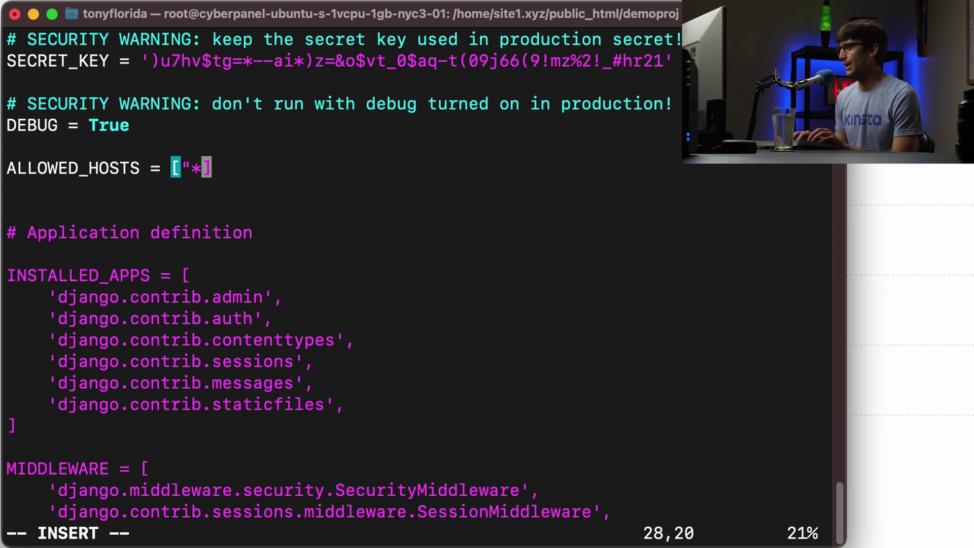
text(")
key(Escape)
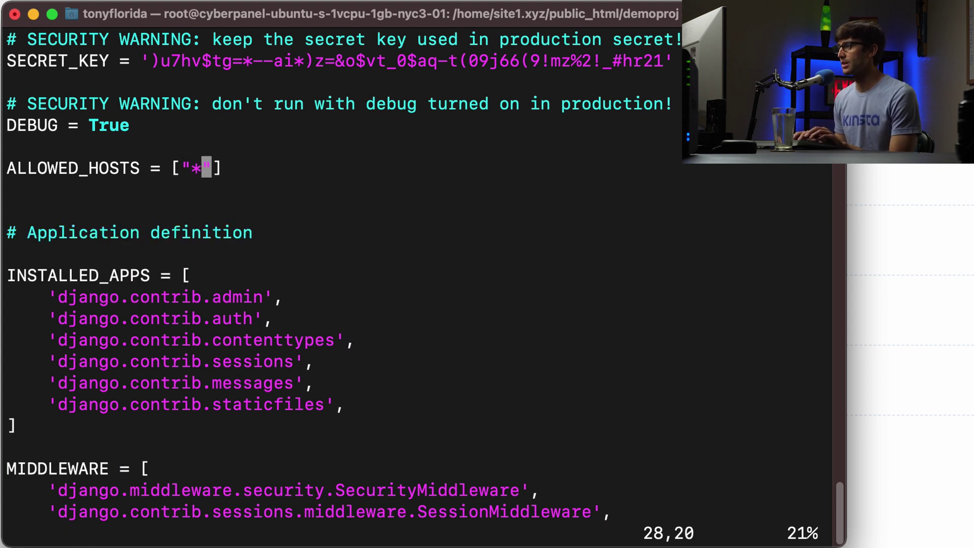
Step: Save settings.py with :wq and return to the demoproj shell prompt
text(:wq)
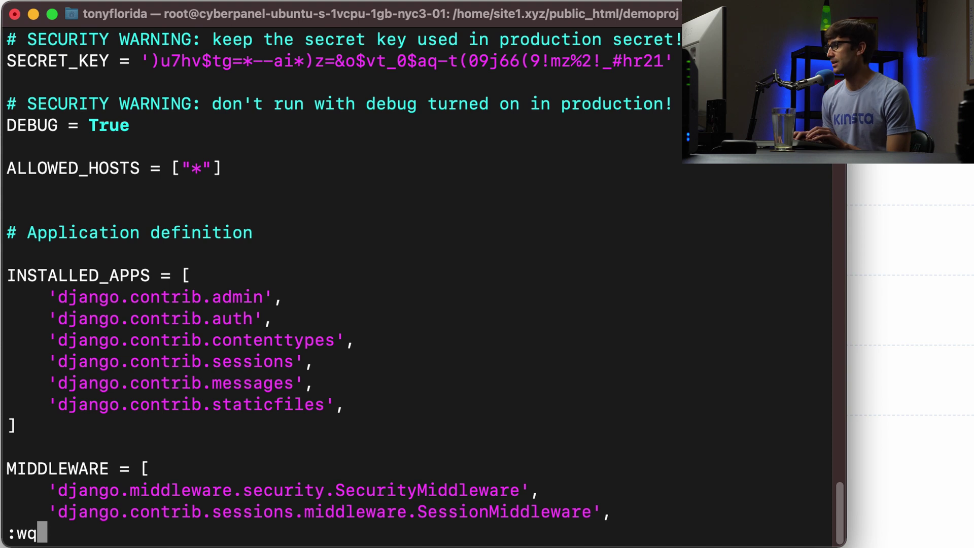
key(Return)
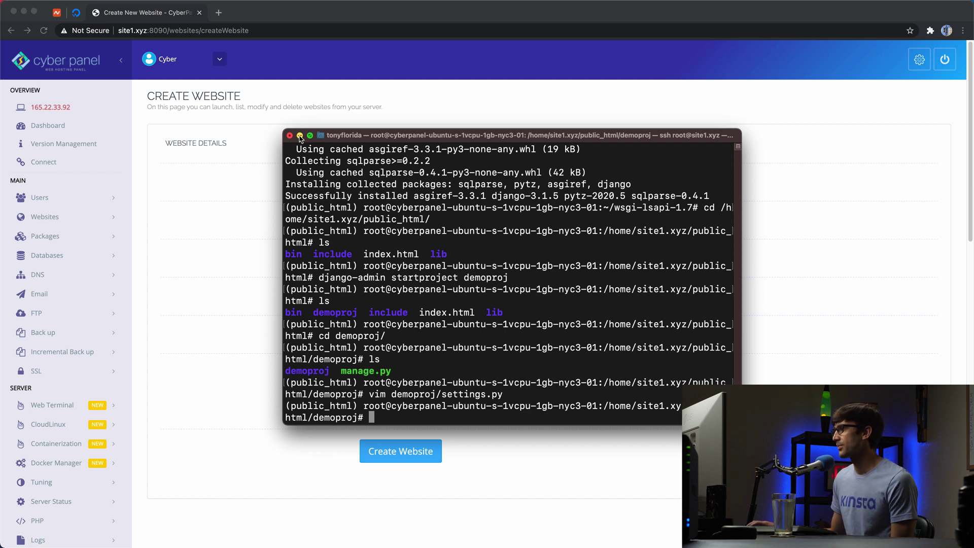
Step: Open site1.xyz's Manage page from List Websites and scroll to Configurations
click(147, 245)
click(166, 225)
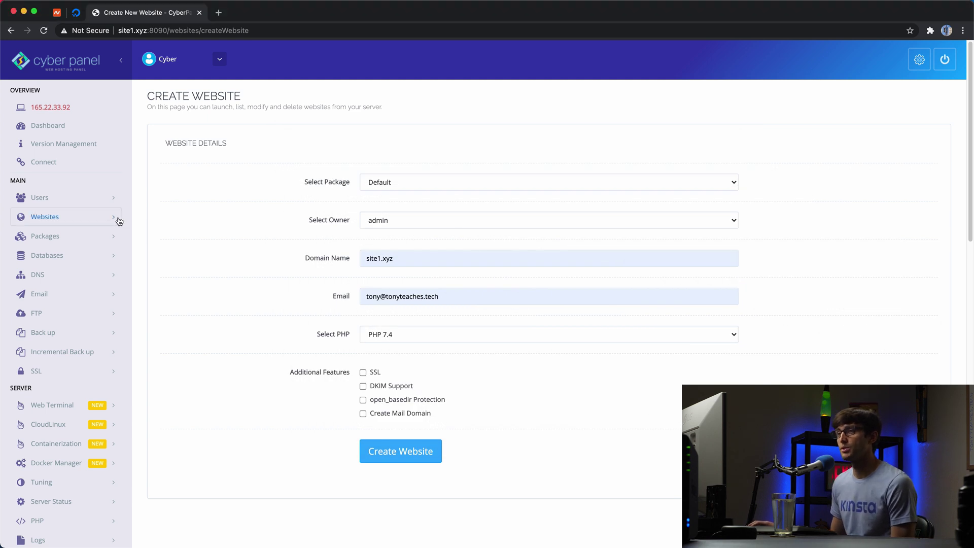
click(102, 217)
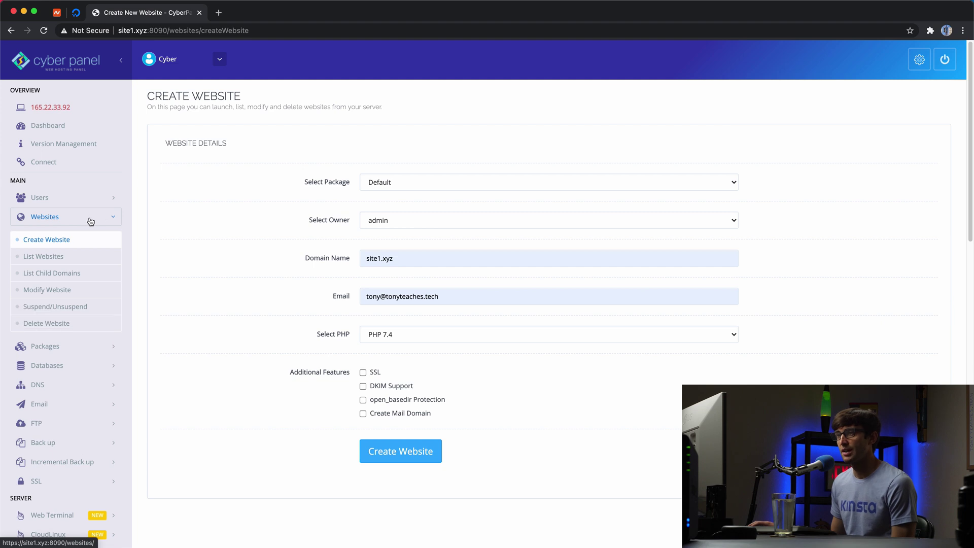
click(56, 259)
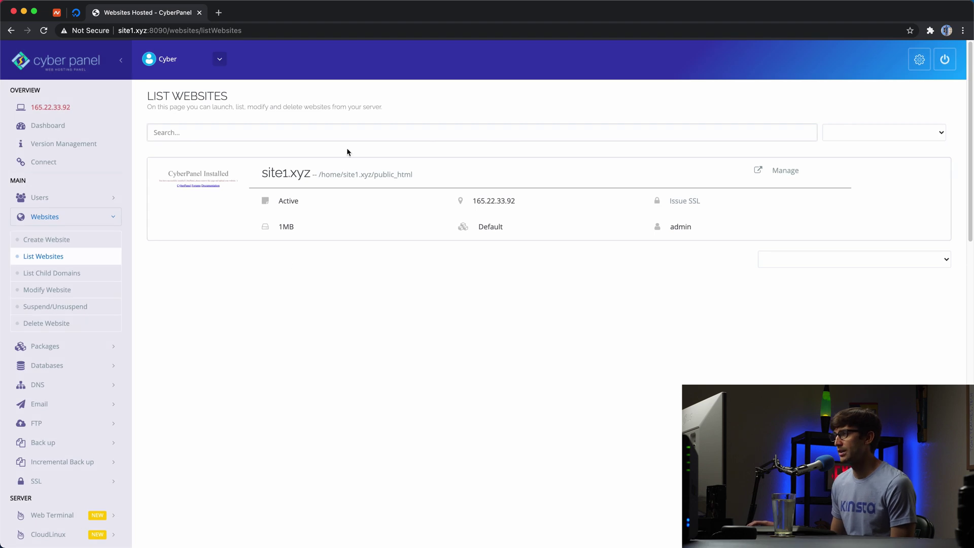
click(769, 172)
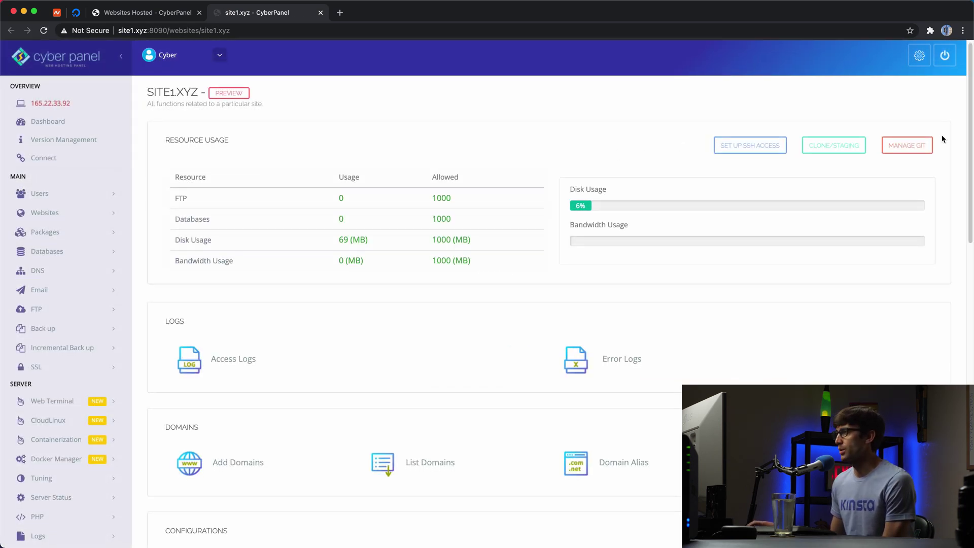
scroll(959, 163, down, 4)
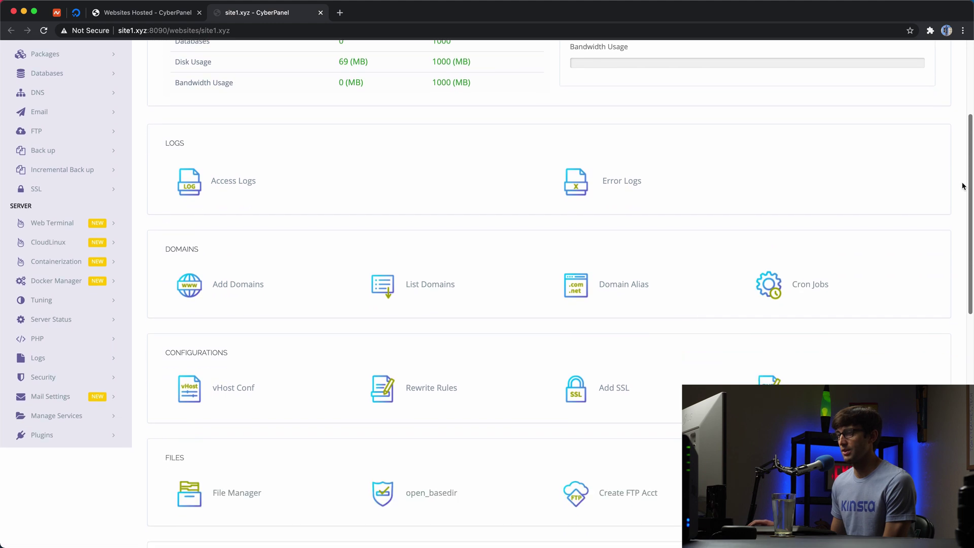
scroll(964, 186, down, 2)
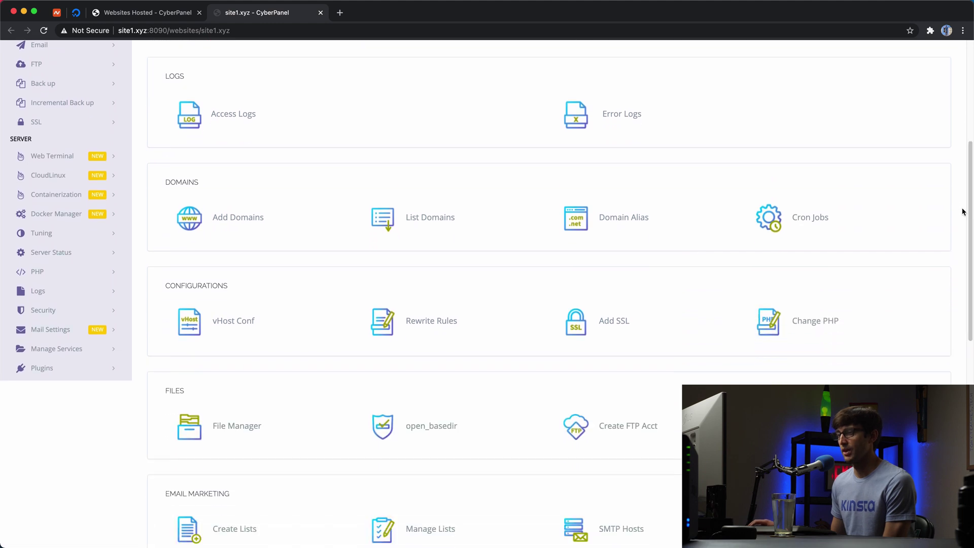
Step: Paste the demoproj context block below the rewrite block in site1.xyz's vHost Conf
click(224, 325)
scroll(313, 333, down, 5)
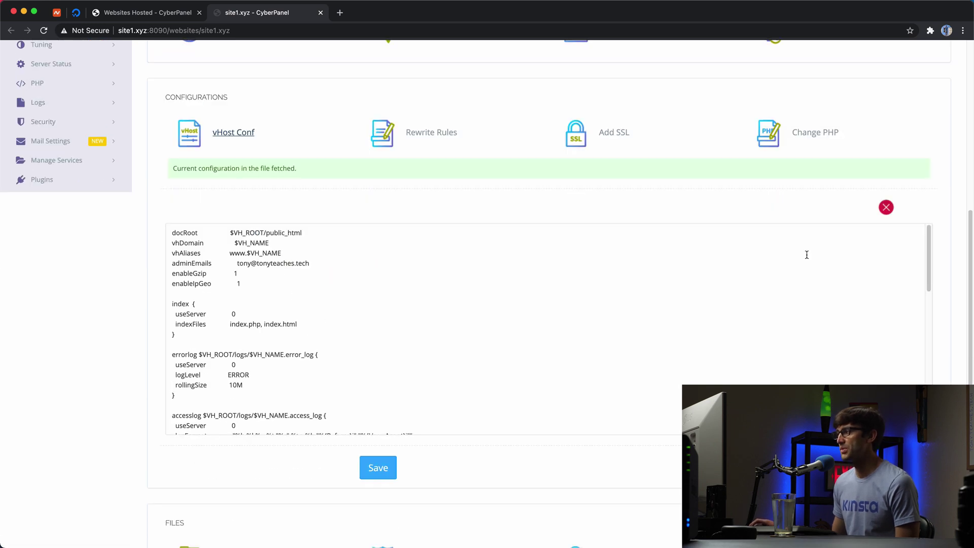
drag(930, 252, 930, 386)
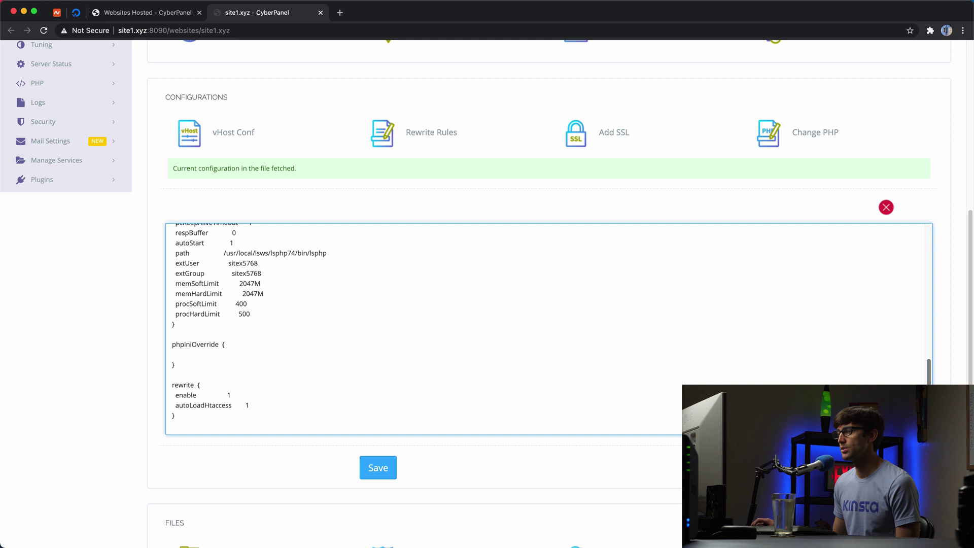
scroll(245, 410, down, 1)
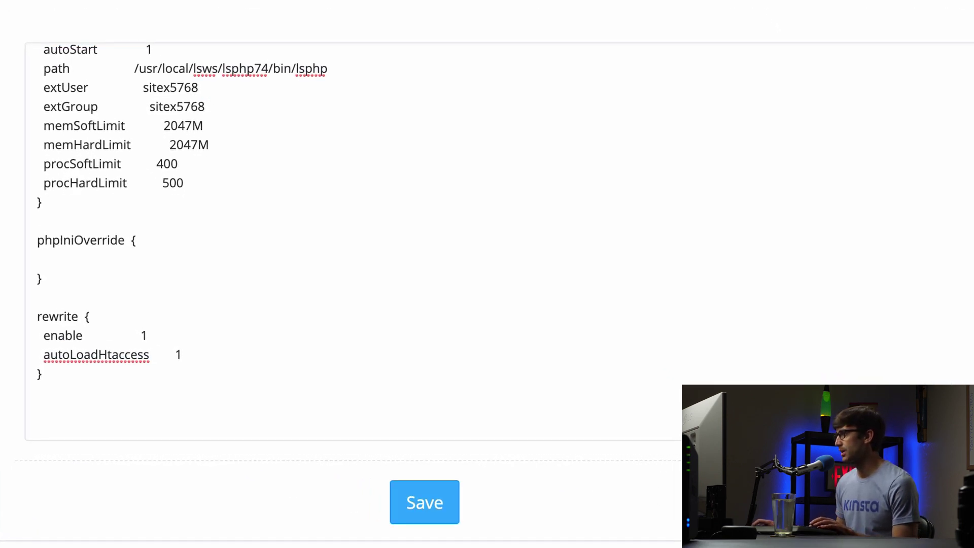
click(146, 431)
text(context / {   type appserver   location /home/site1.xyz/public_html/demoproj   binPath /usr/local/lsws/fcgi-bin/lswsgi   appType wsgi   startupFile demoproj/wsgi.py   envType 1   env LS_PYTHONBIN=/home/site1.xyz/public_html/bin/pyhton   env PYTHONHOME=/home/site1.xyz/public_html/ })
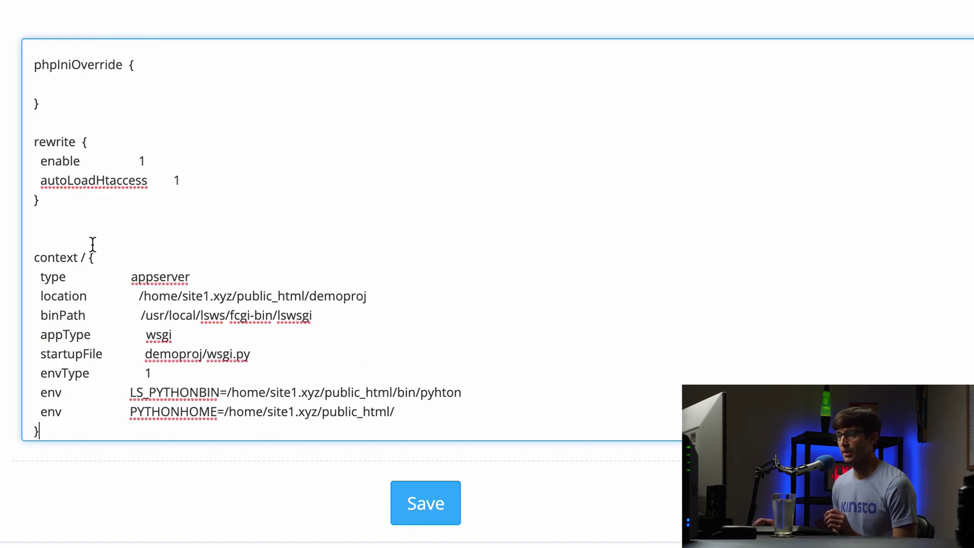
scroll(157, 302, down, 1)
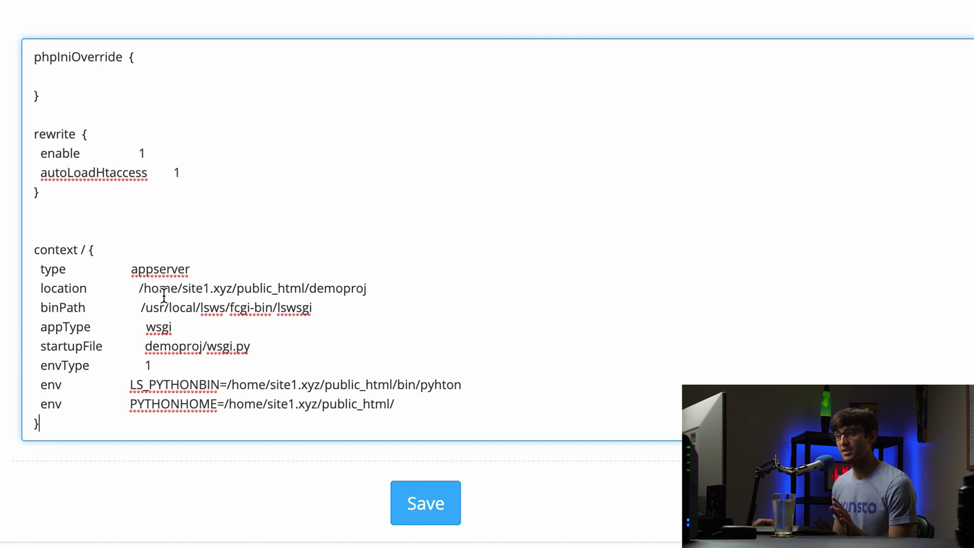
Step: Review the context's location, lswsgi binary, wsgi type, demoproj/wsgi.py startup file and Python variables
drag(136, 289, 305, 294)
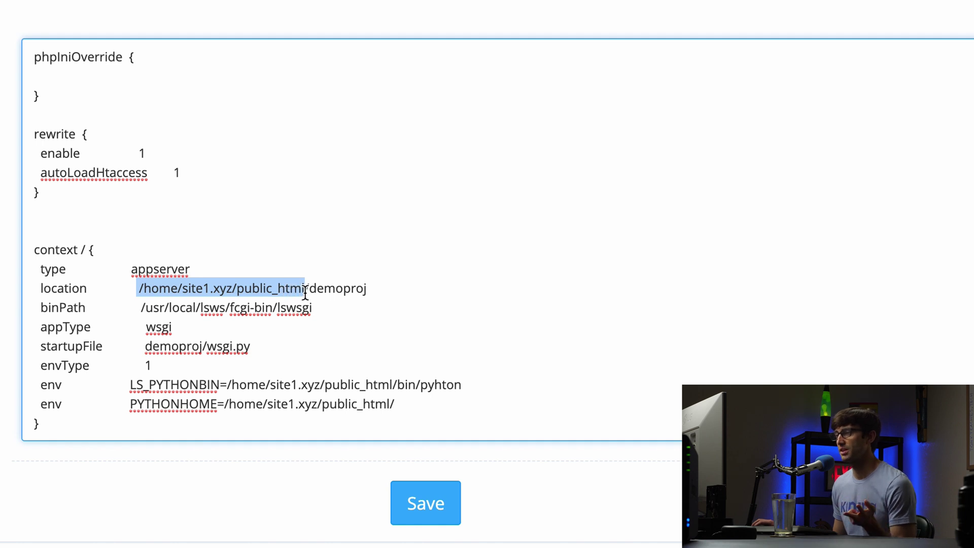
double_click(334, 287)
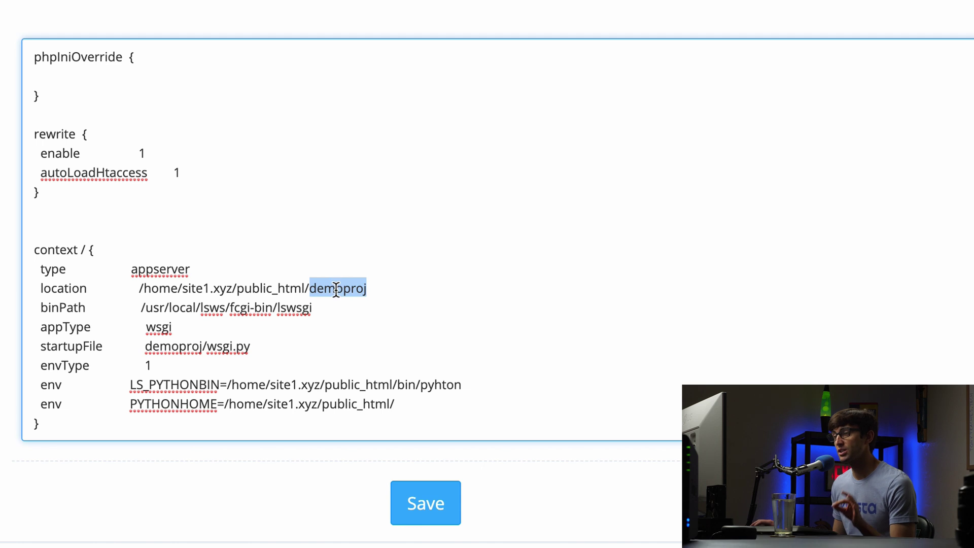
drag(312, 308, 143, 299)
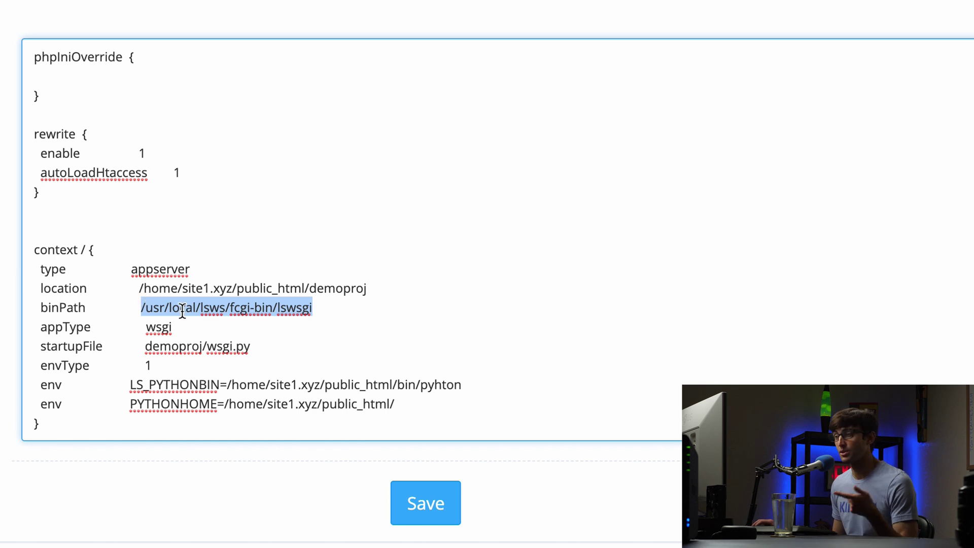
double_click(164, 329)
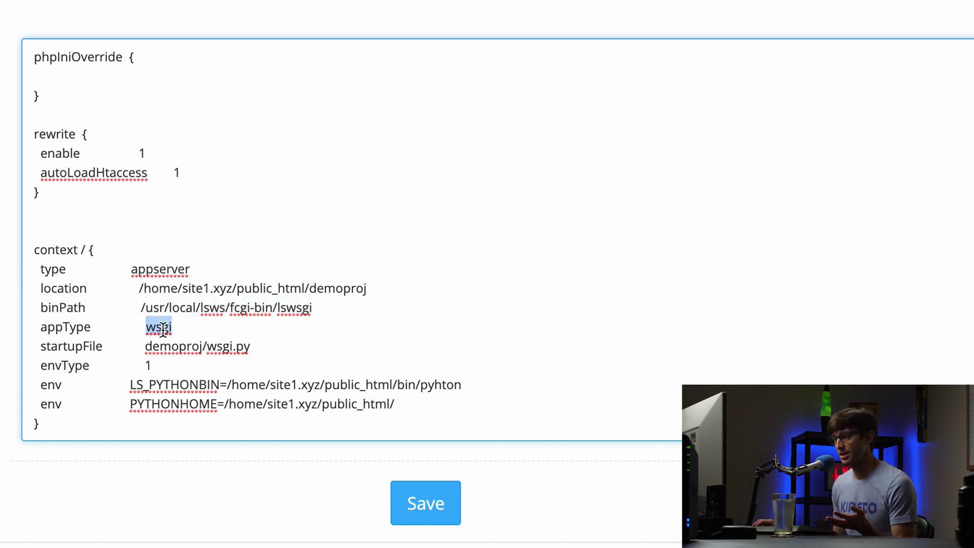
drag(145, 346, 253, 349)
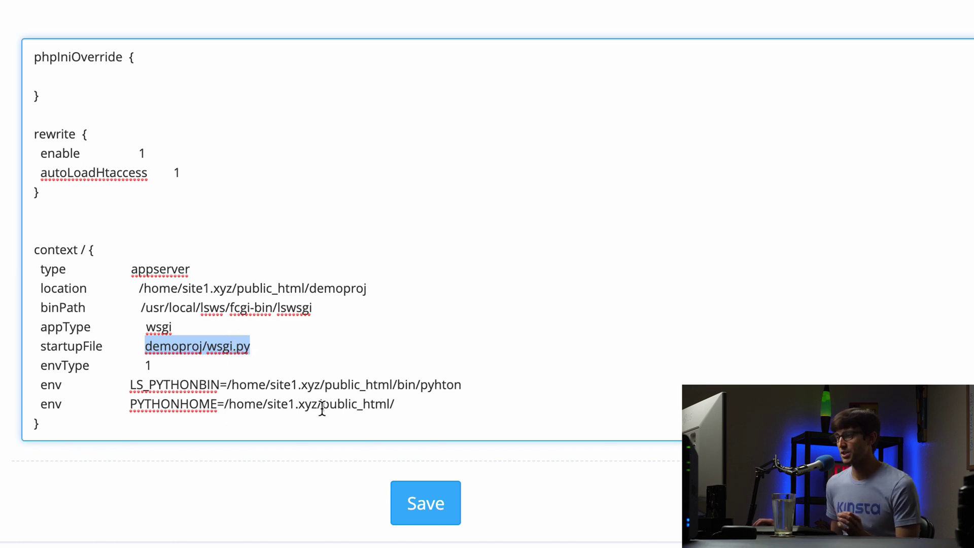
double_click(185, 385)
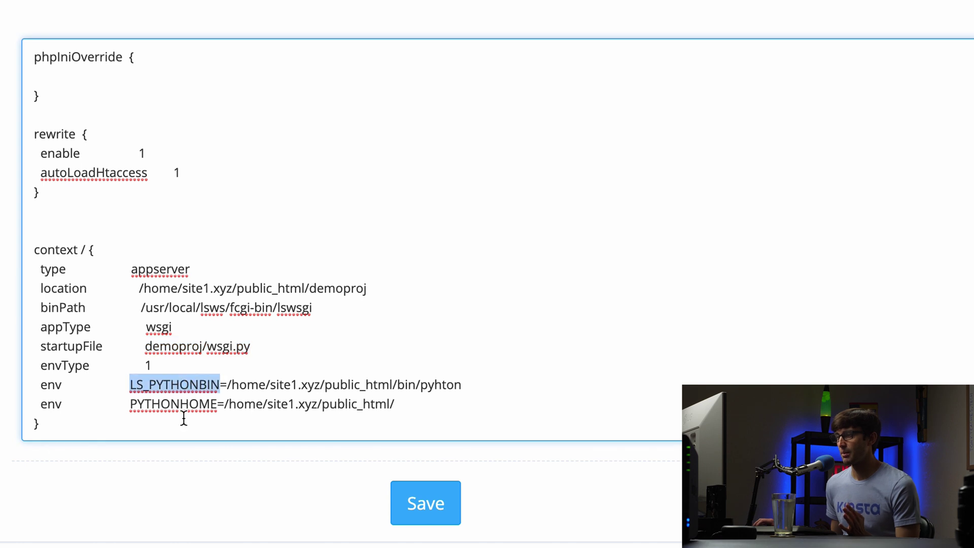
double_click(432, 386)
drag(432, 386, 406, 390)
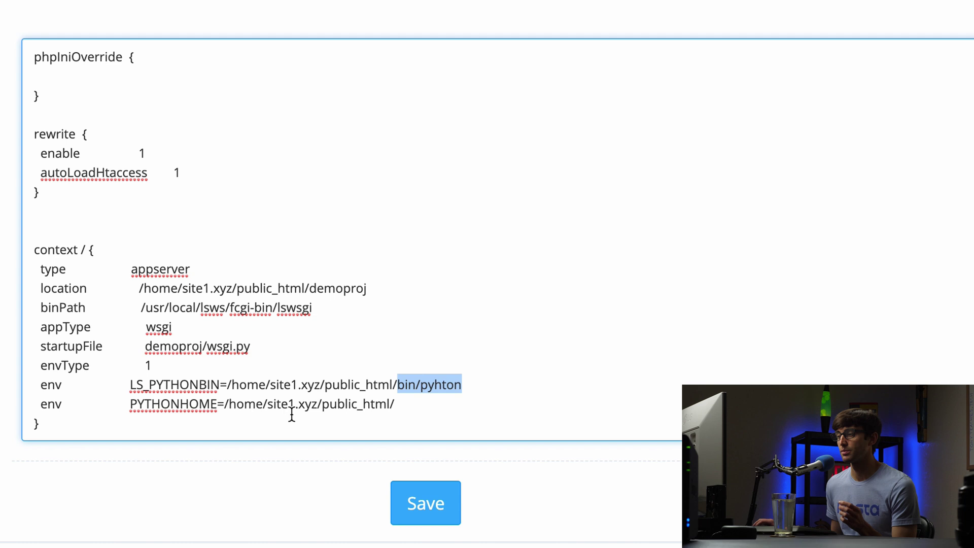
double_click(203, 403)
click(358, 405)
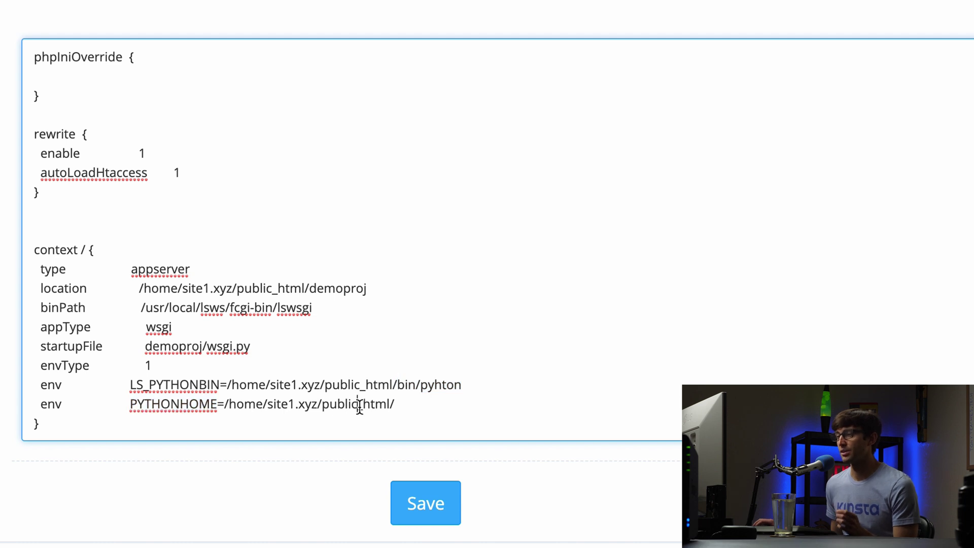
Step: Save the edited vHost configuration
click(409, 509)
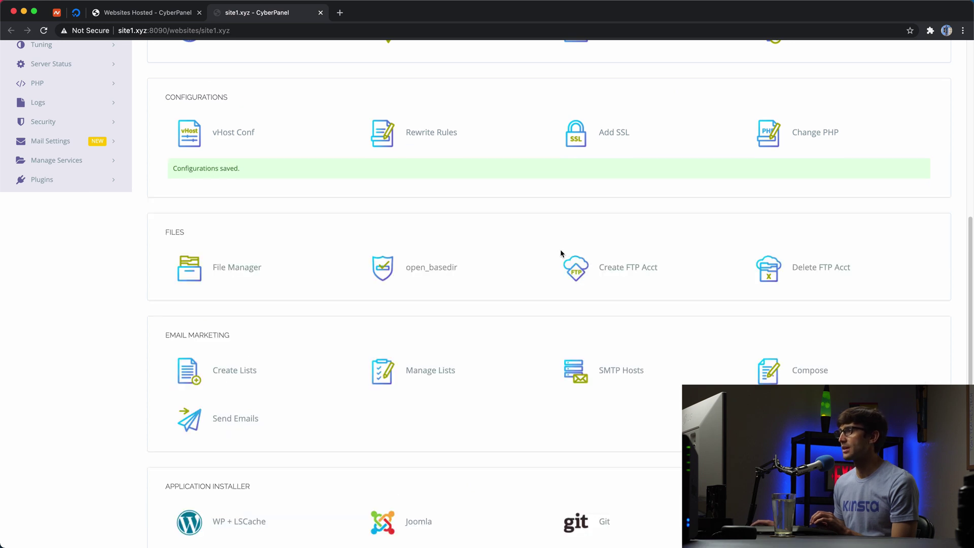
scroll(561, 248, up, 2)
scroll(540, 246, up, 10)
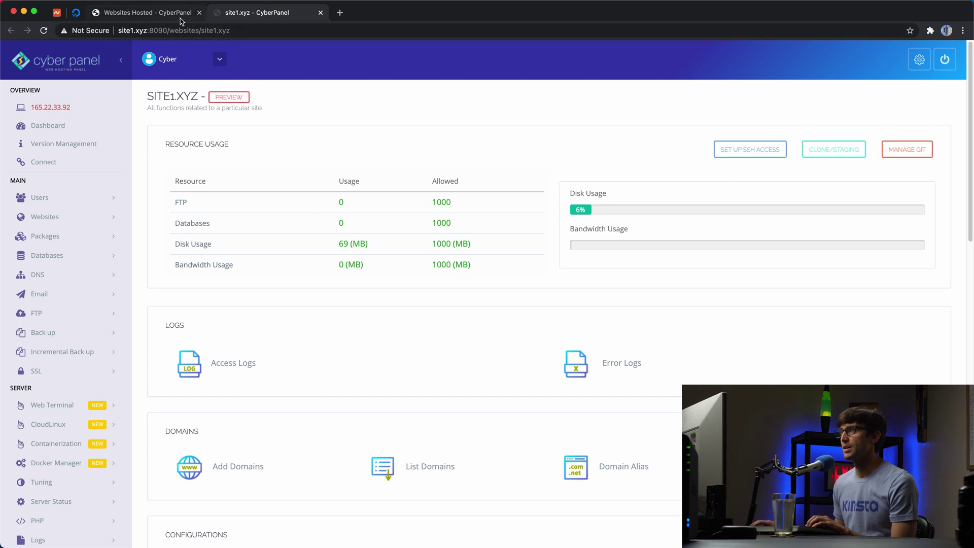
Step: Load site1.xyz in a new Chrome tab to see Django's install-success page
click(340, 13)
text(site1.xyz)
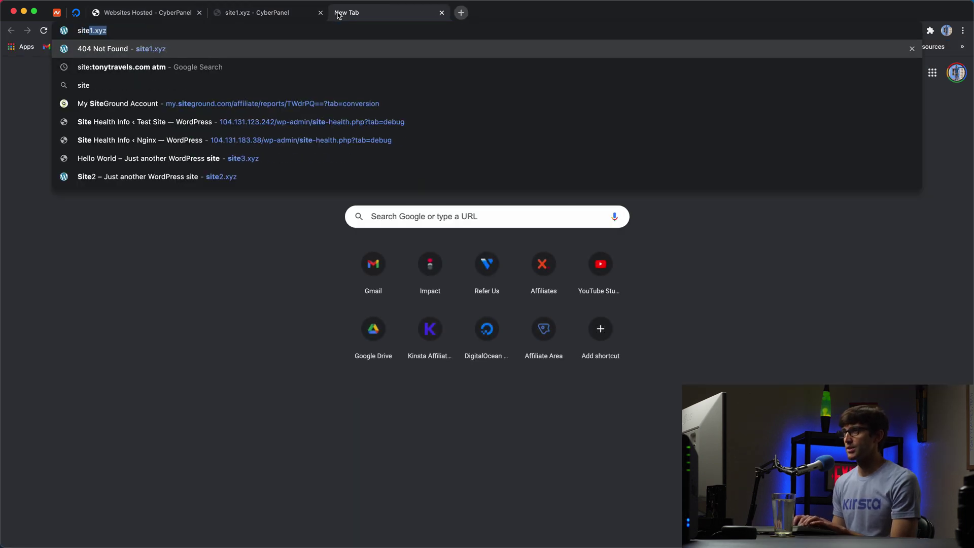
key(Return)
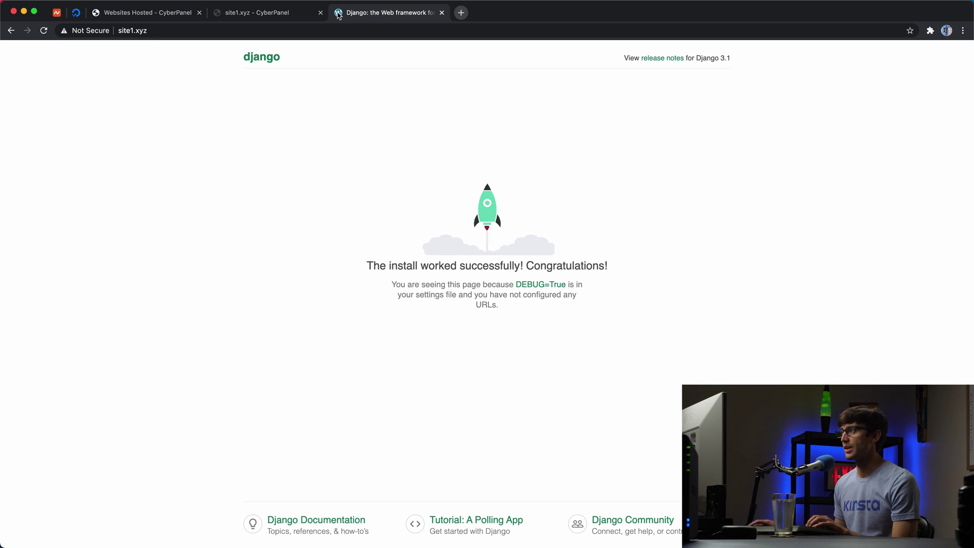